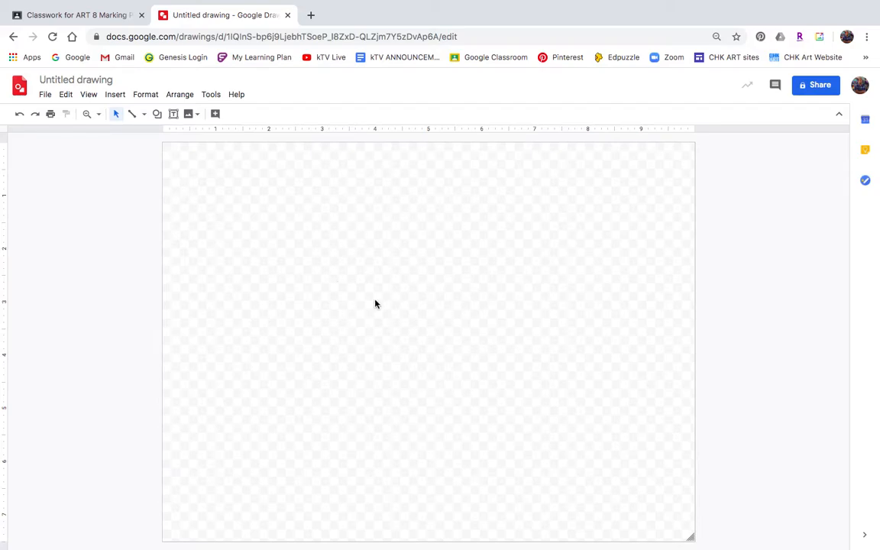
# Step: Set the drawing's background colour to white
pyautogui.rightClick(413, 211)
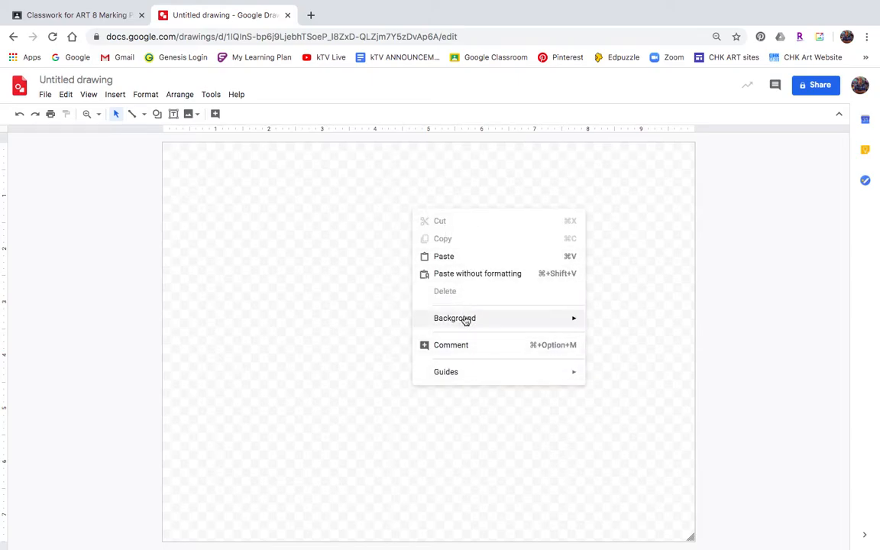
pyautogui.moveTo(461, 321)
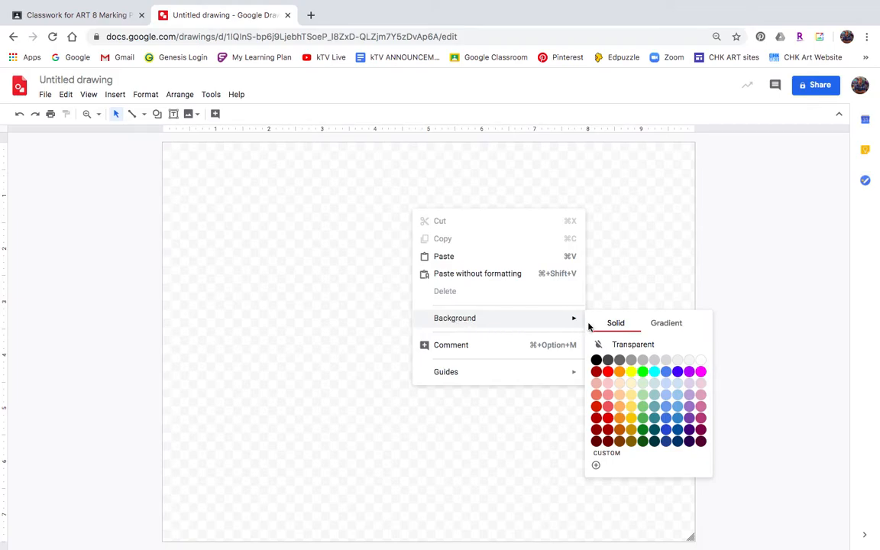
pyautogui.click(700, 362)
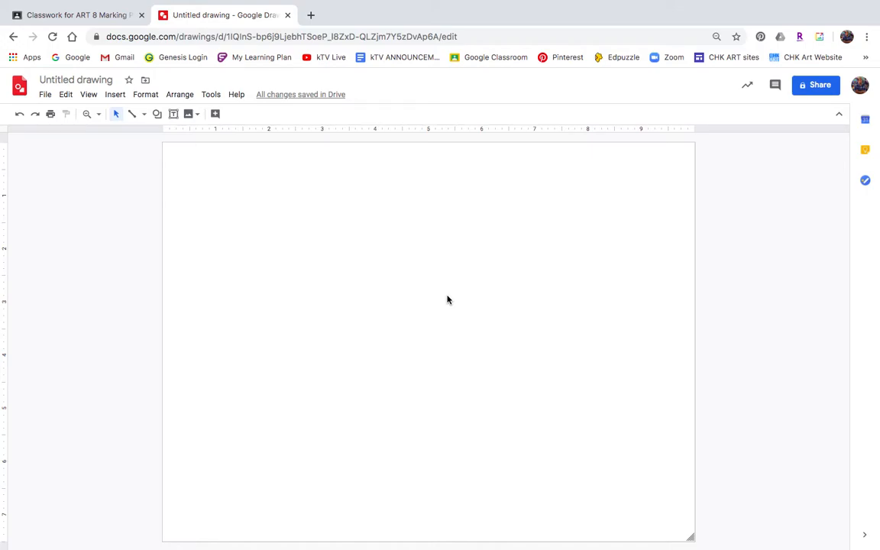
pyautogui.rightClick(348, 229)
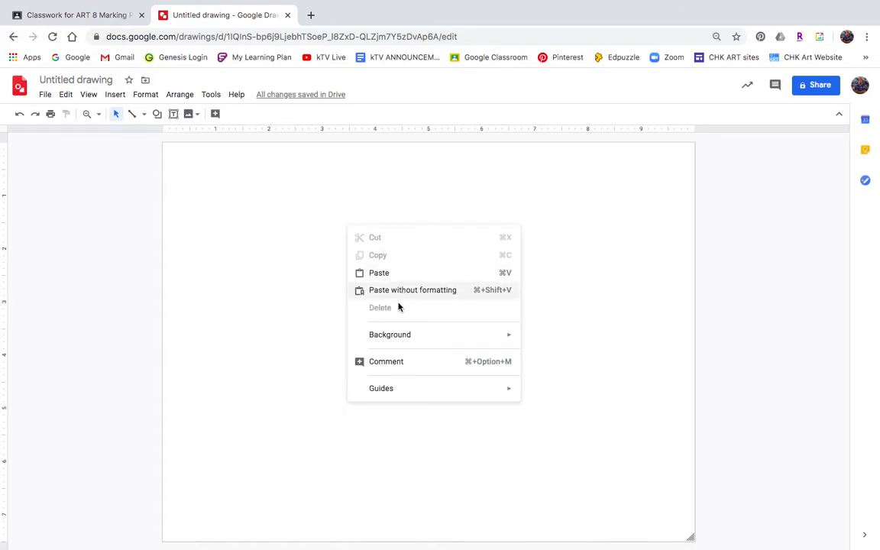
pyautogui.moveTo(402, 341)
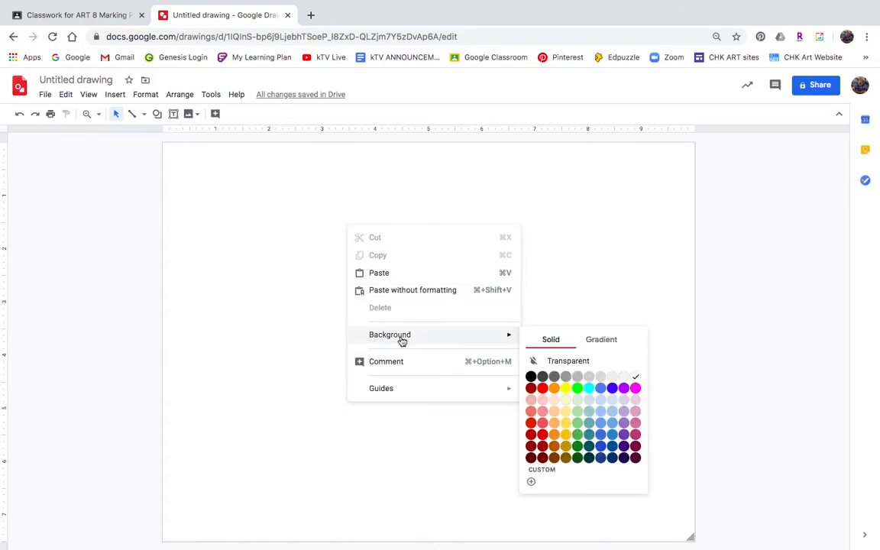
pyautogui.click(578, 216)
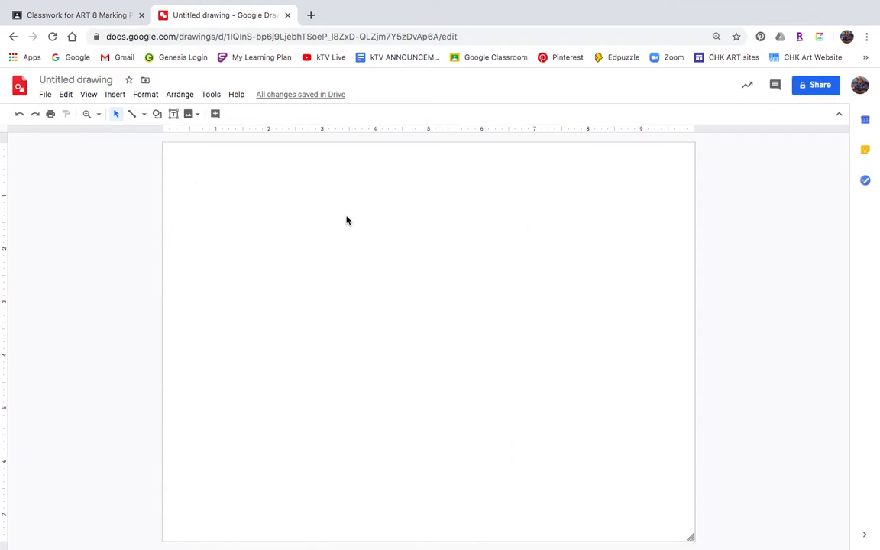
# Step: Search the web for images of nike logo and insert the black swoosh result into the drawing
pyautogui.click(191, 116)
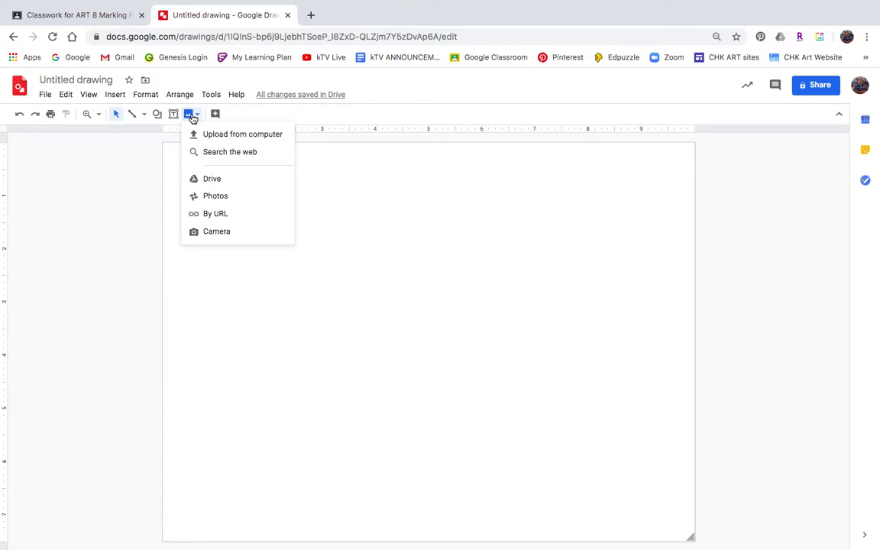
pyautogui.click(223, 155)
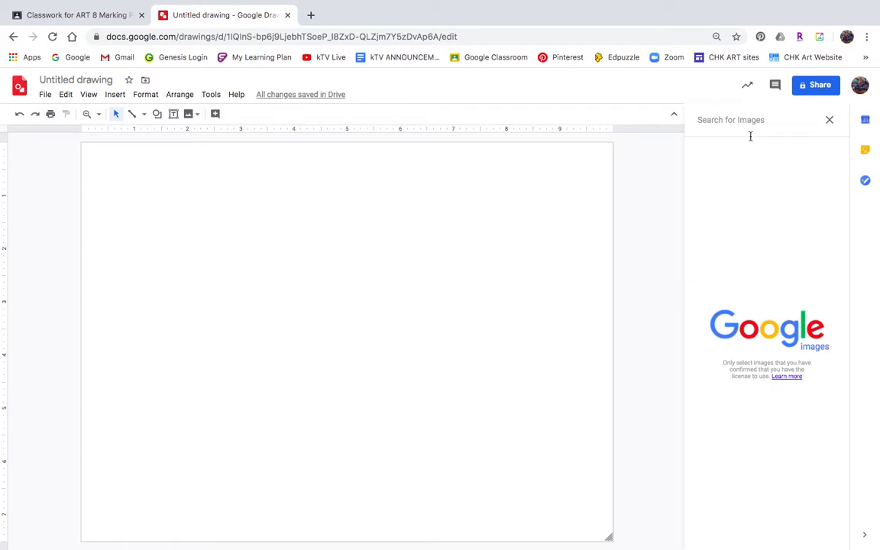
pyautogui.click(720, 120)
pyautogui.write('nike ')
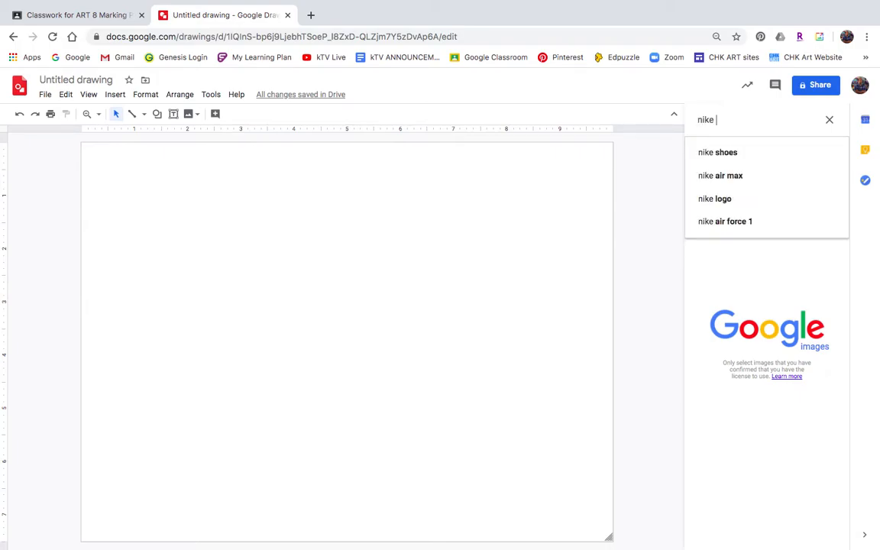
pyautogui.write('logo')
pyautogui.press('Return')
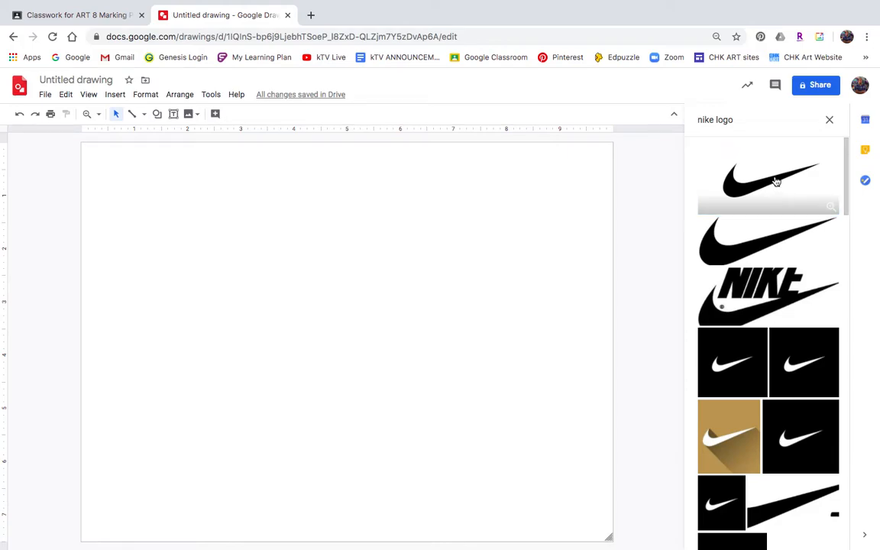
pyautogui.click(775, 183)
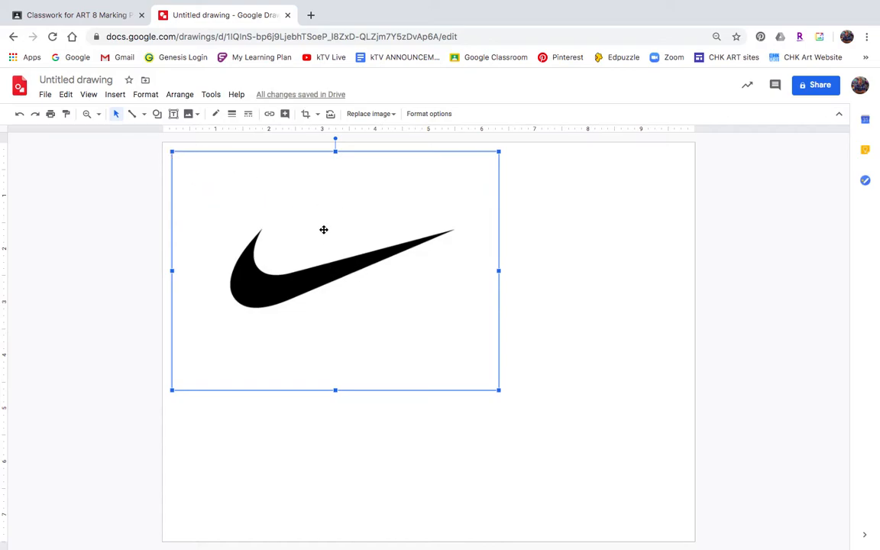
# Step: Move the swoosh image toward the lower right and shrink it from its top-left corner
pyautogui.moveTo(297, 259); pyautogui.dragTo(460, 289)
pyautogui.moveTo(533, 300); pyautogui.dragTo(518, 358)
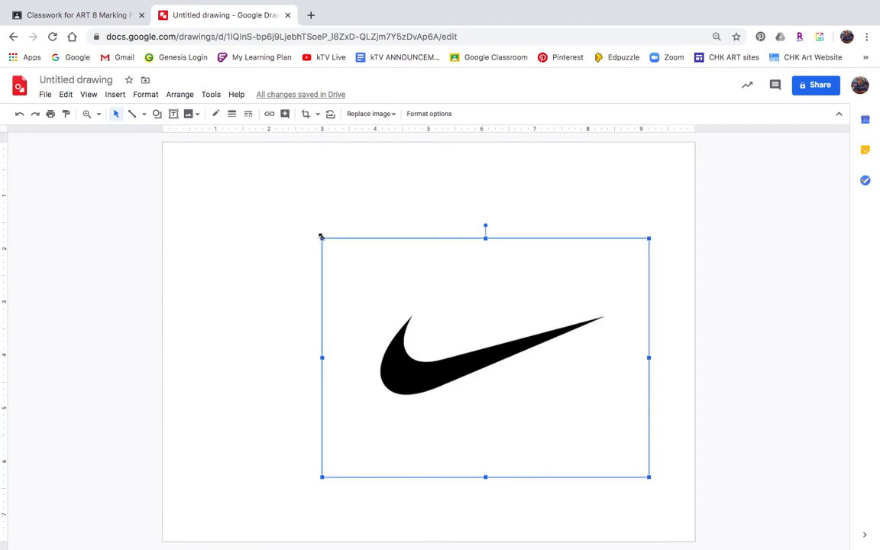
pyautogui.moveTo(322, 237); pyautogui.dragTo(398, 295)
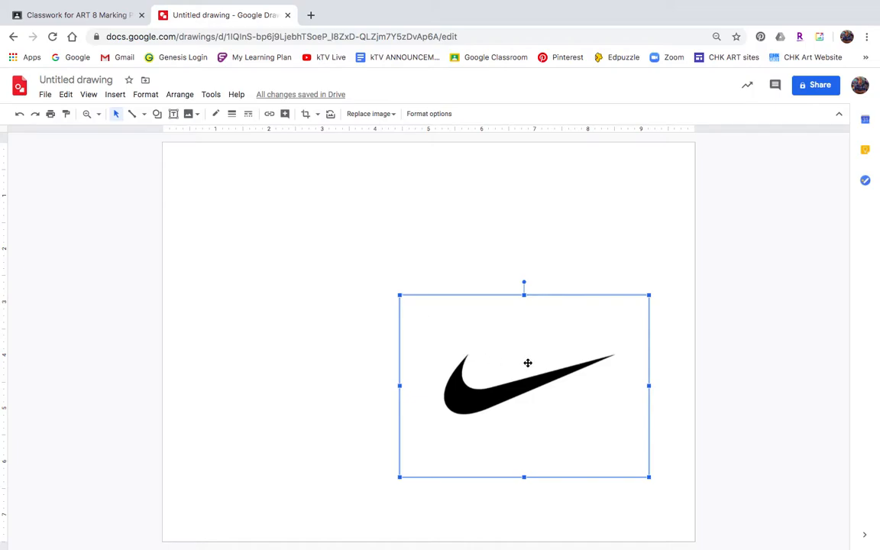
pyautogui.click(290, 219)
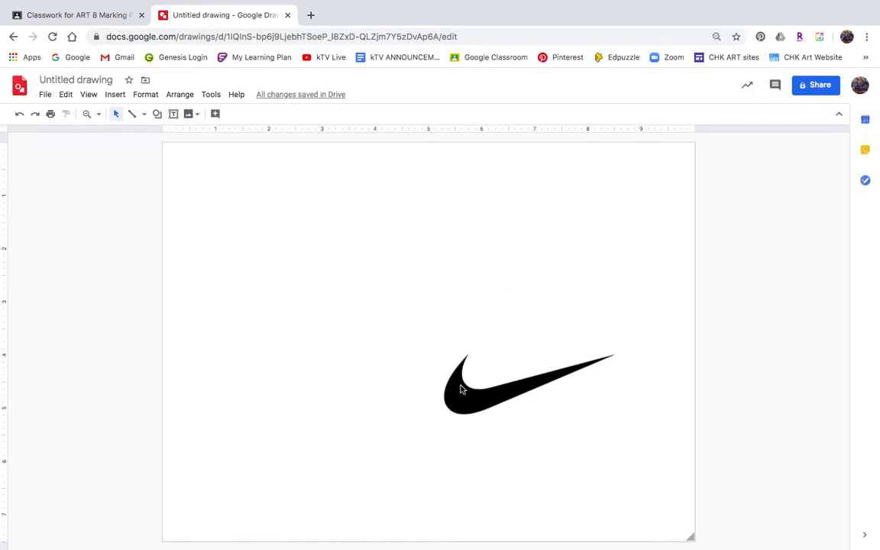
# Step: Drag the swoosh image so it sits at the centre of the canvas
pyautogui.click(491, 395)
pyautogui.moveTo(487, 396); pyautogui.dragTo(412, 351)
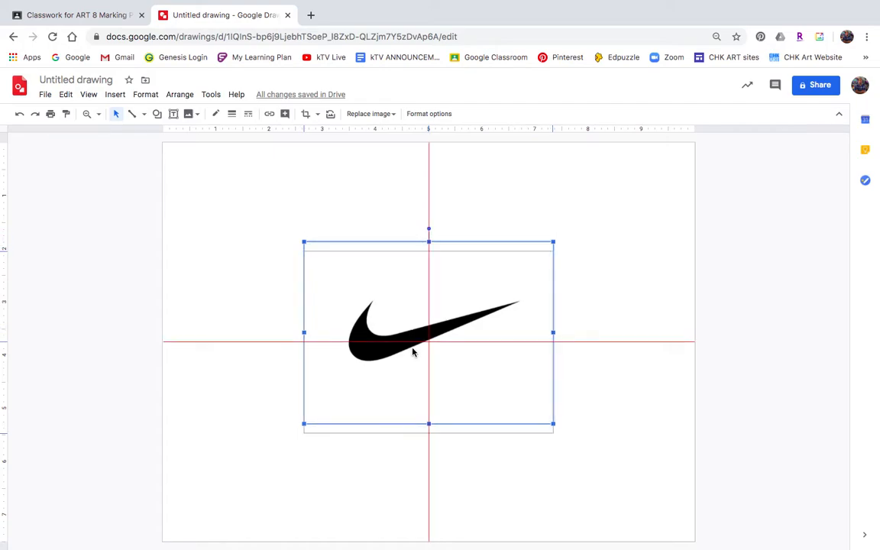
pyautogui.moveTo(412, 352)
pyautogui.mouseDown()
pyautogui.moveTo(405, 348)
pyautogui.moveTo(406, 359)
pyautogui.mouseUp()
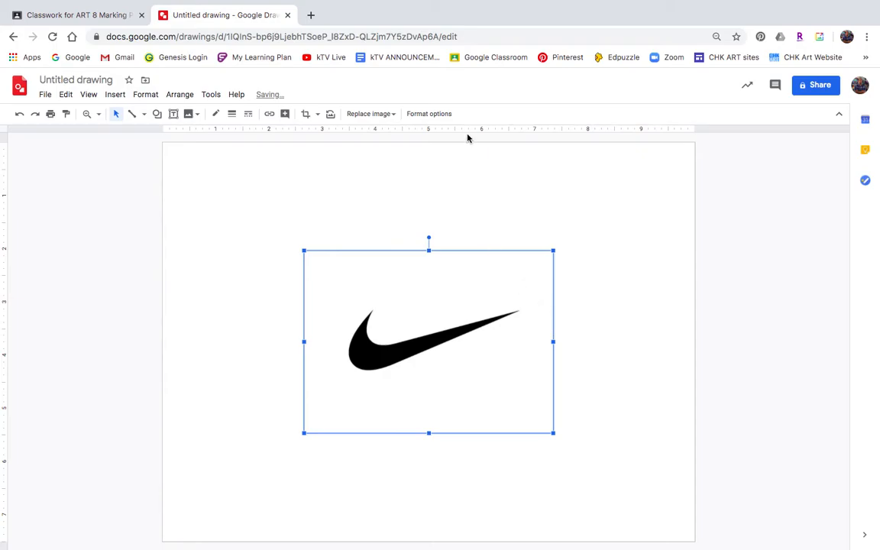
pyautogui.click(454, 190)
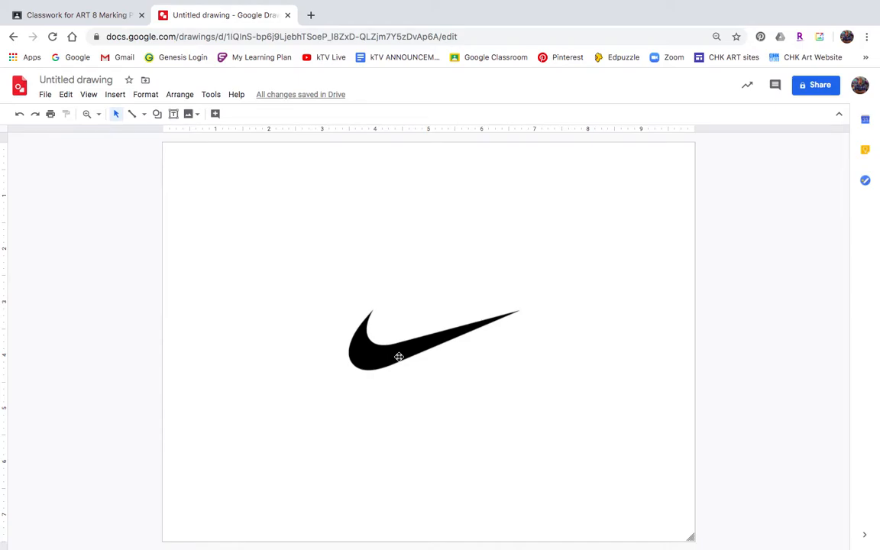
pyautogui.moveTo(433, 342); pyautogui.dragTo(507, 291)
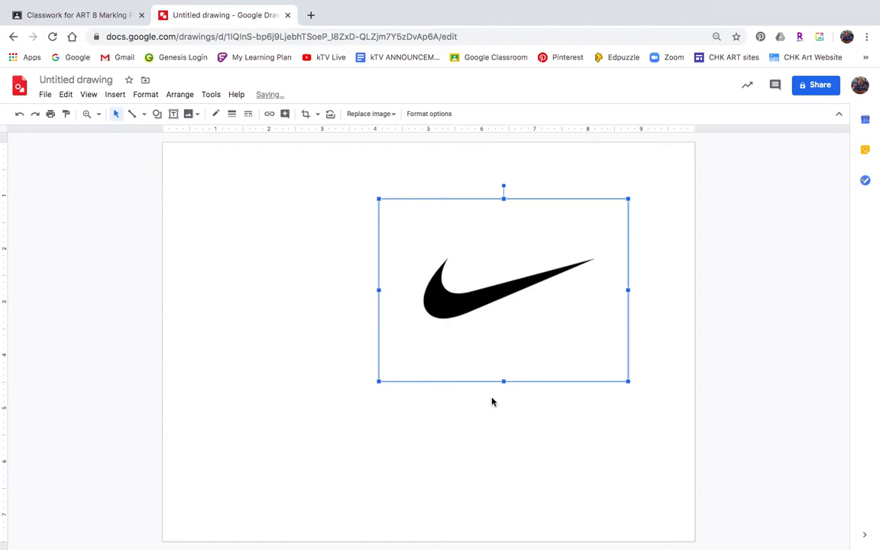
pyautogui.moveTo(490, 293); pyautogui.dragTo(417, 342)
pyautogui.click(488, 170)
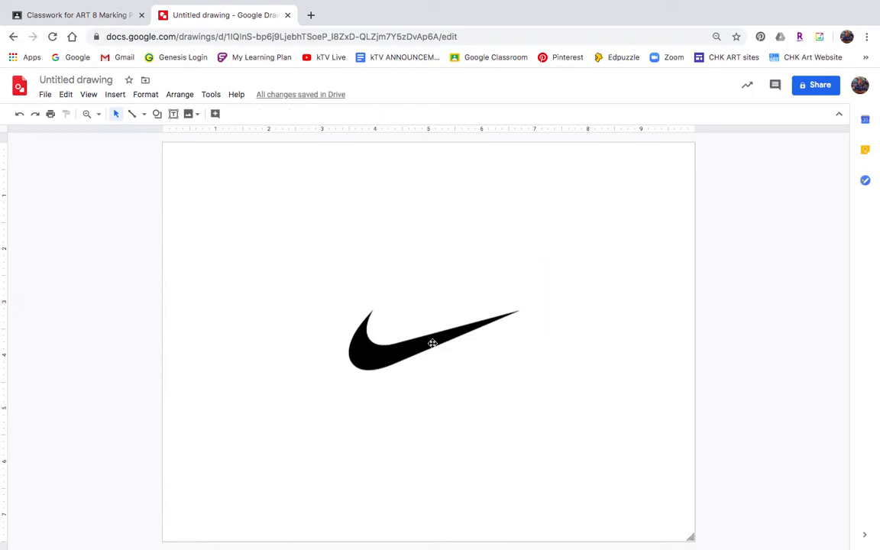
# Step: Draw a straight line from the canvas's top edge down to the swoosh's left tip
pyautogui.click(132, 113)
pyautogui.click(144, 115)
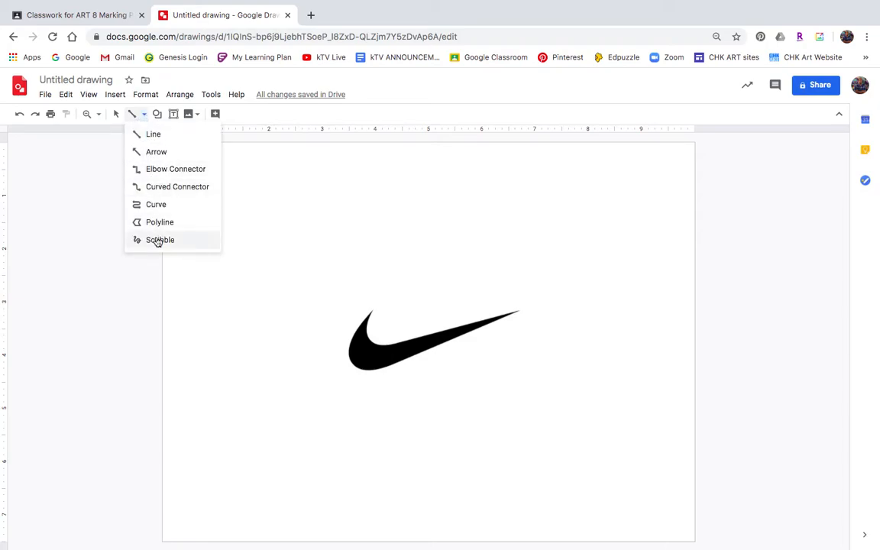
pyautogui.click(153, 135)
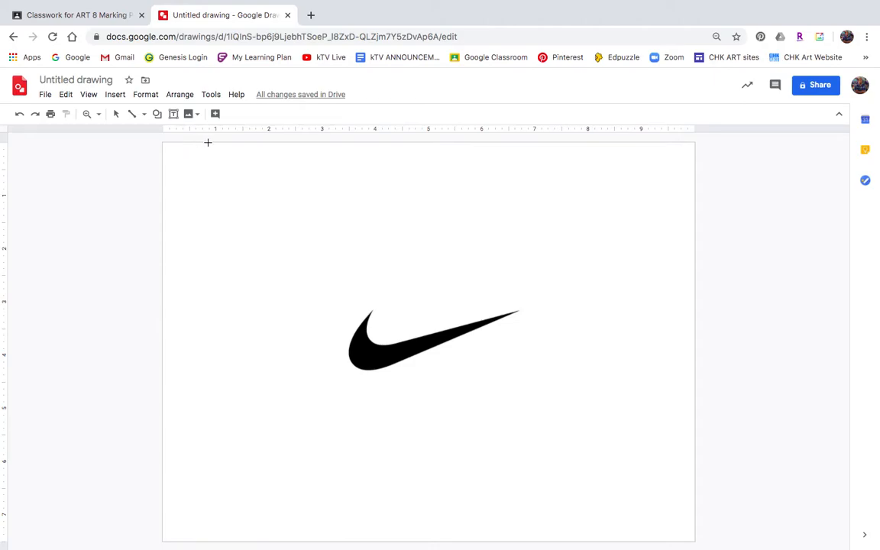
pyautogui.moveTo(207, 143)
pyautogui.mouseDown()
pyautogui.moveTo(314, 259)
pyautogui.moveTo(363, 278)
pyautogui.moveTo(345, 267)
pyautogui.moveTo(379, 309)
pyautogui.moveTo(362, 315)
pyautogui.mouseUp()
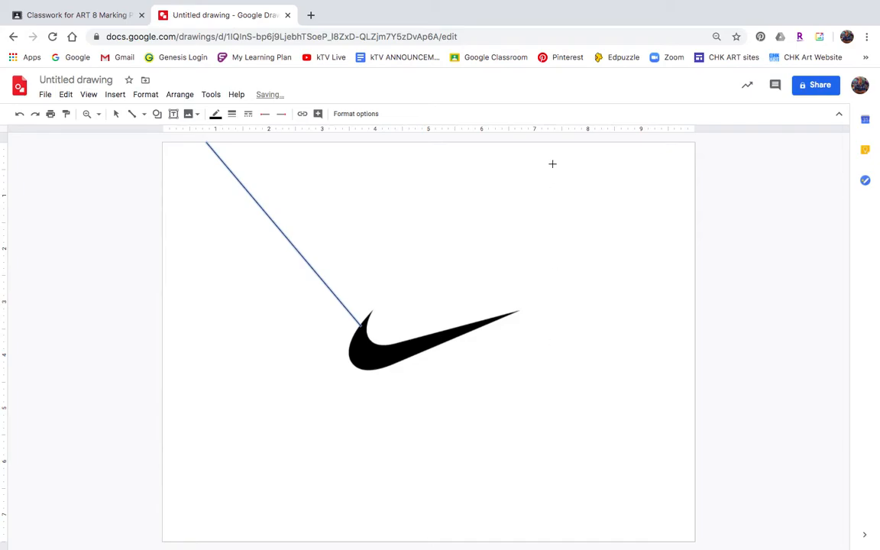
# Step: Draw four more lines radiating from the swoosh to the top, right, bottom and left canvas edges
pyautogui.moveTo(561, 143)
pyautogui.mouseDown()
pyautogui.moveTo(474, 284)
pyautogui.moveTo(466, 326)
pyautogui.mouseUp()
pyautogui.moveTo(424, 347); pyautogui.dragTo(696, 398)
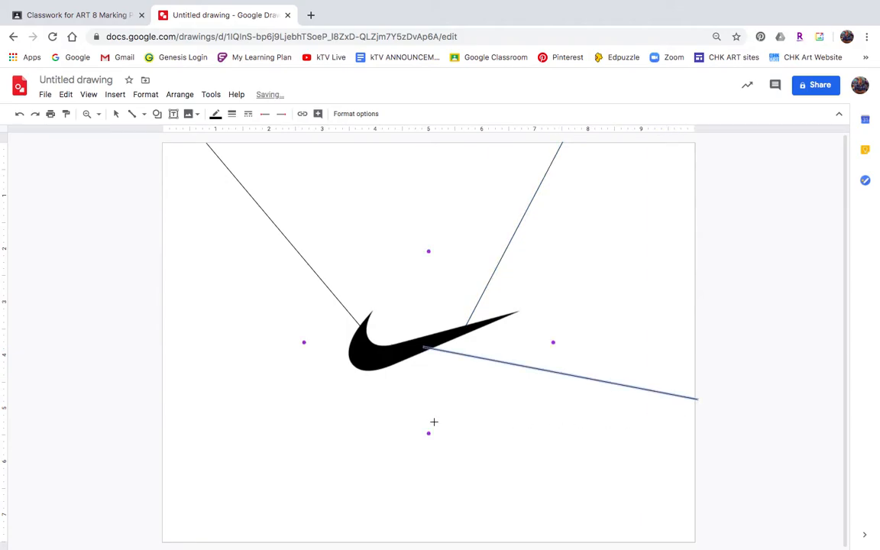
pyautogui.moveTo(389, 361); pyautogui.dragTo(353, 541)
pyautogui.moveTo(355, 350); pyautogui.dragTo(165, 426)
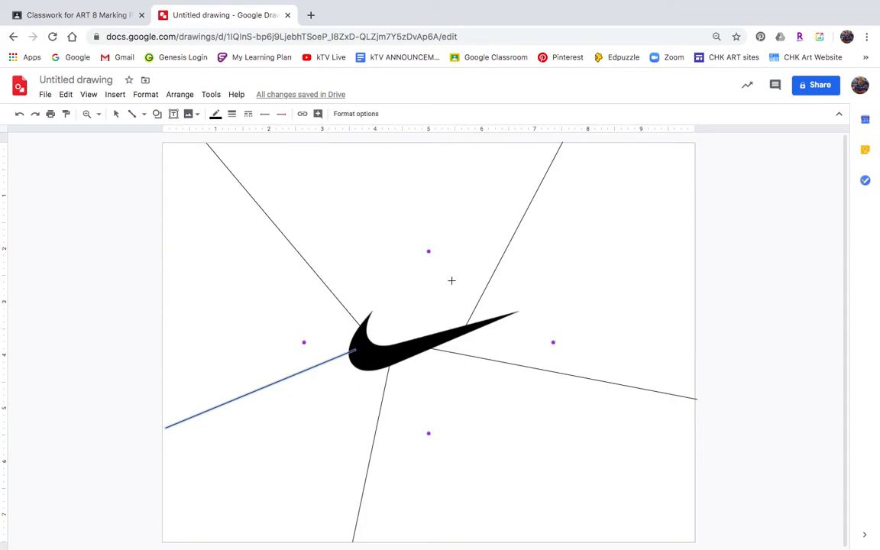
pyautogui.click(115, 114)
pyautogui.click(189, 198)
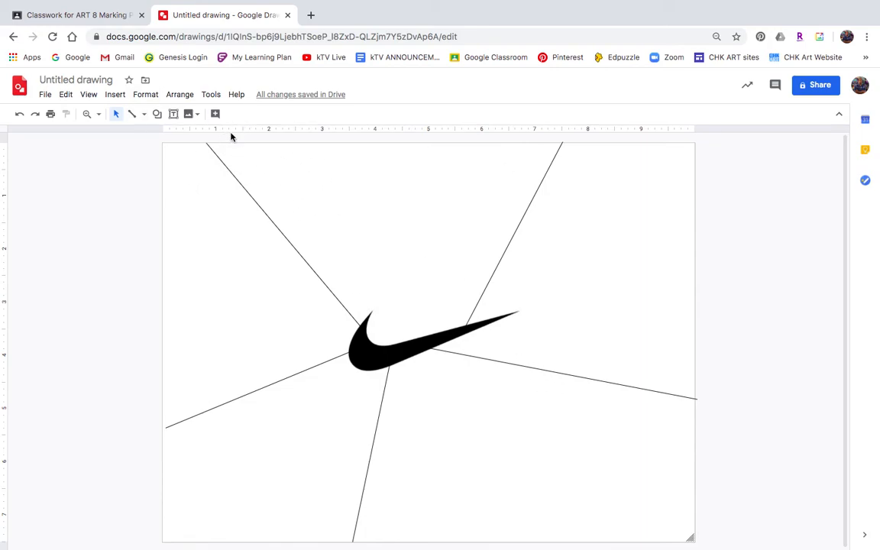
# Step: Draw a small circle shape in the upper-left area of the canvas beside the first line
pyautogui.click(156, 114)
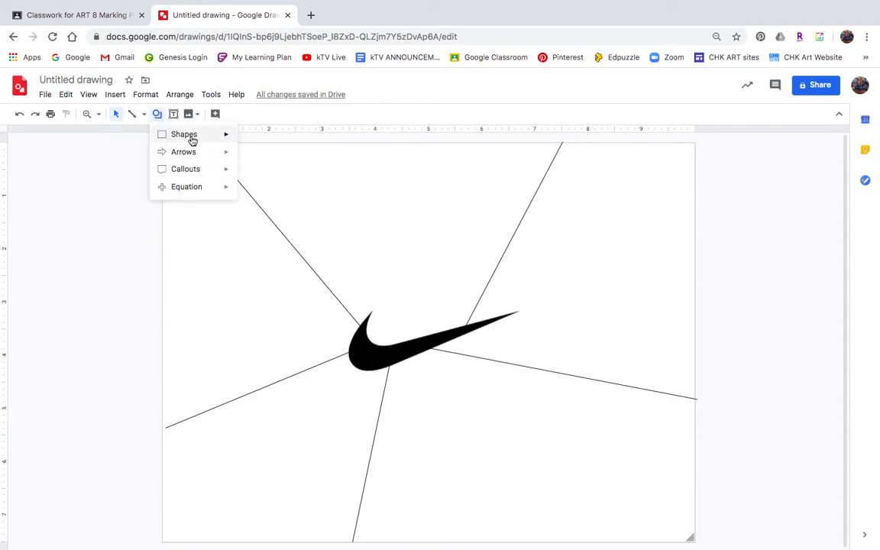
pyautogui.moveTo(192, 140)
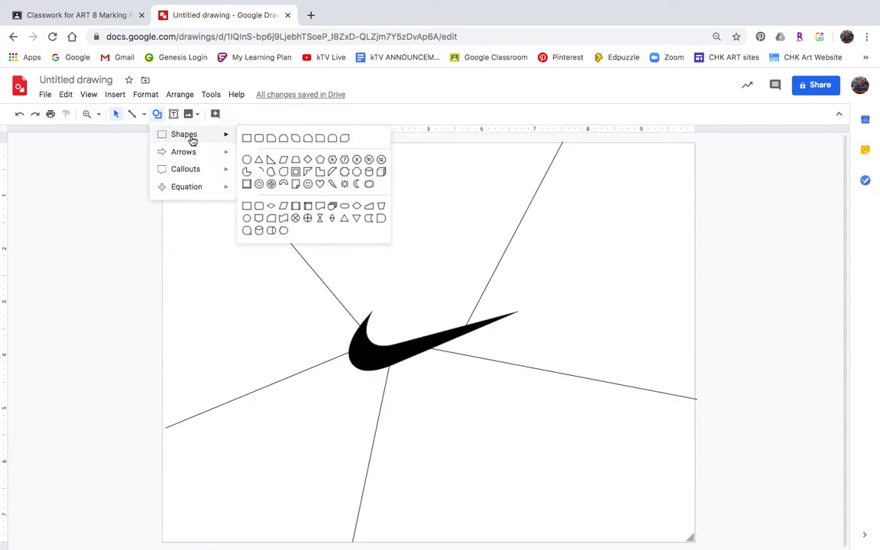
pyautogui.click(157, 114)
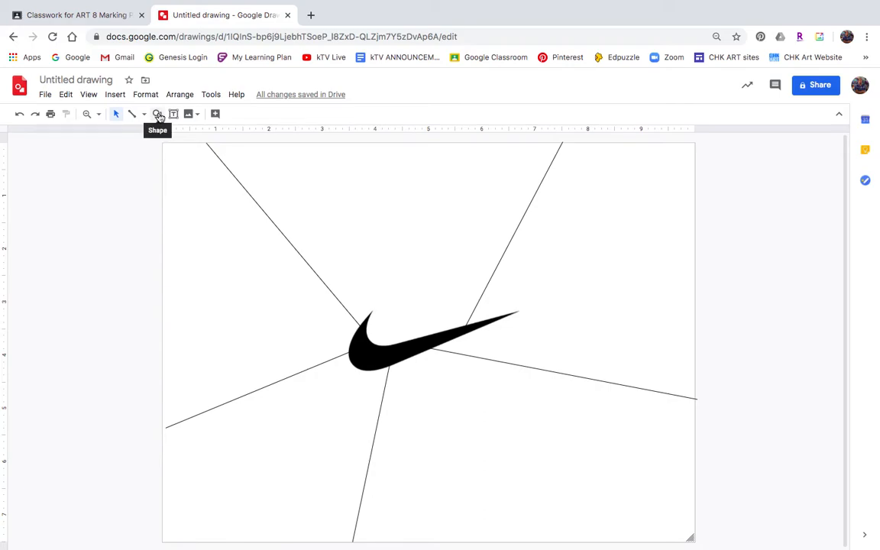
pyautogui.click(158, 114)
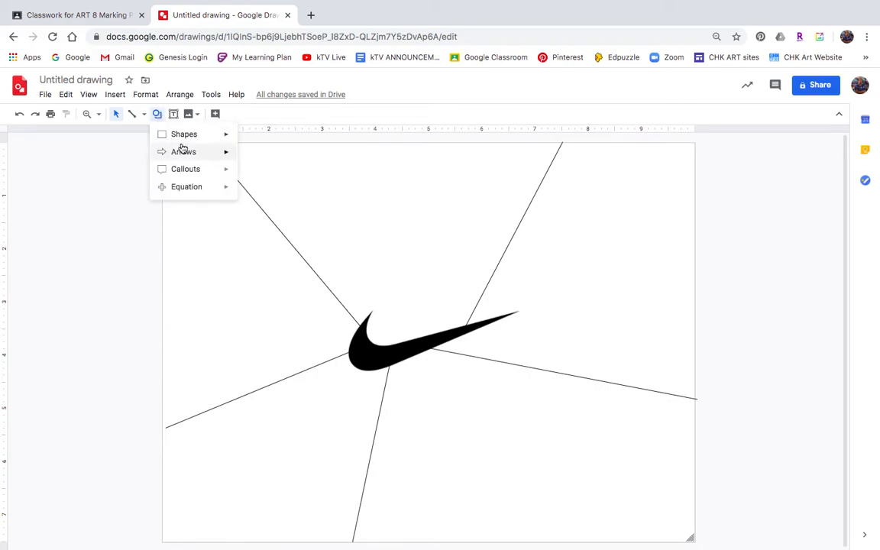
pyautogui.moveTo(183, 137)
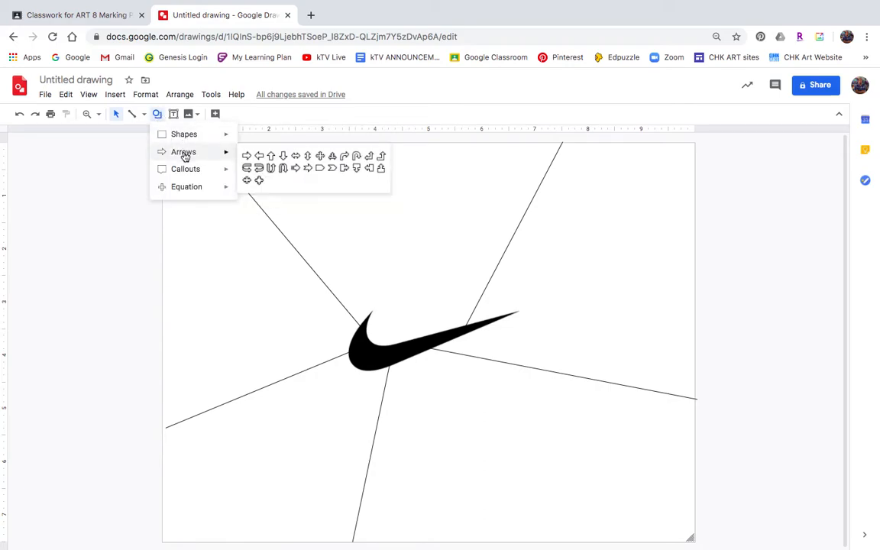
pyautogui.moveTo(186, 173)
pyautogui.moveTo(188, 193)
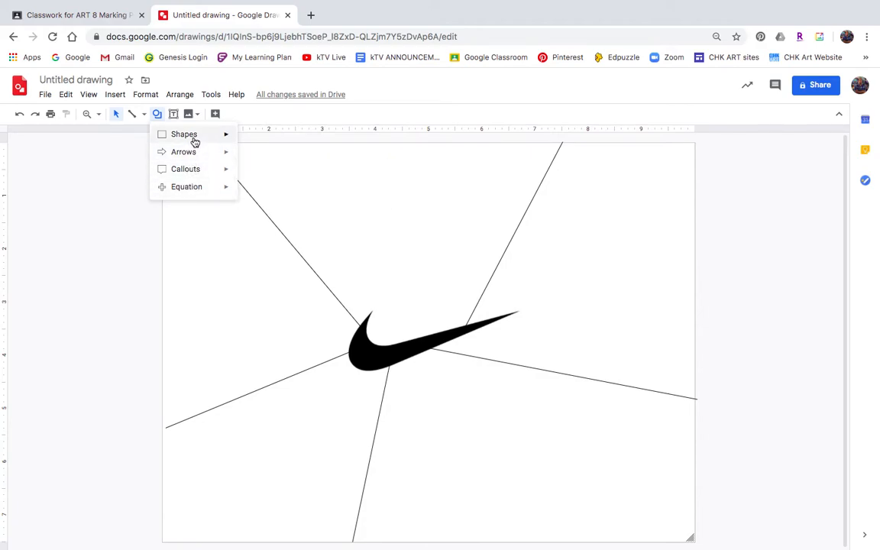
pyautogui.moveTo(221, 142)
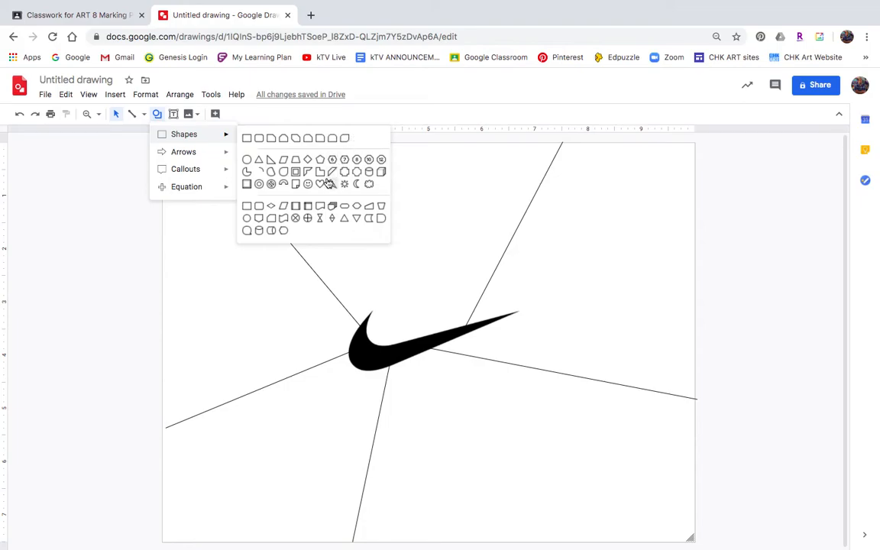
pyautogui.click(246, 220)
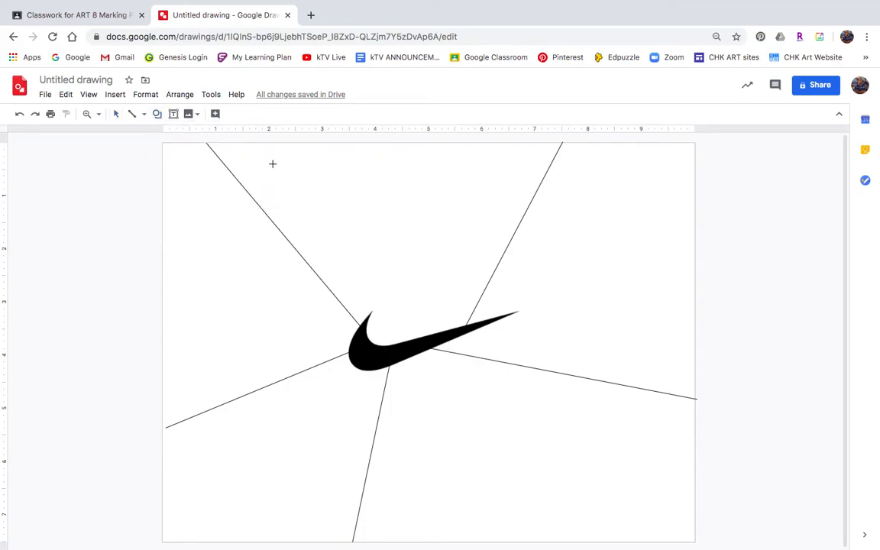
pyautogui.moveTo(277, 165)
pyautogui.mouseDown()
pyautogui.moveTo(306, 192)
pyautogui.moveTo(328, 185)
pyautogui.moveTo(343, 193)
pyautogui.mouseUp()
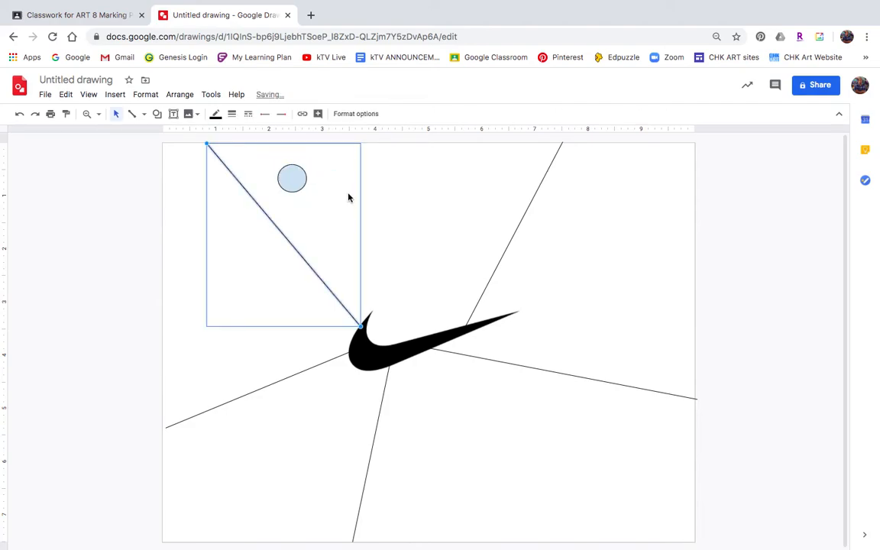
pyautogui.click(395, 183)
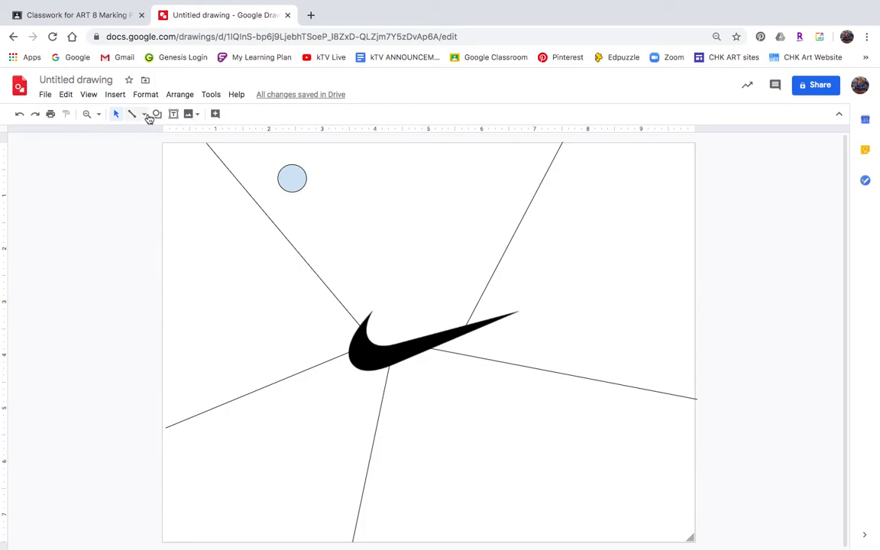
# Step: Draw a second small circle shape to the right of the first one near the top of the canvas
pyautogui.click(157, 115)
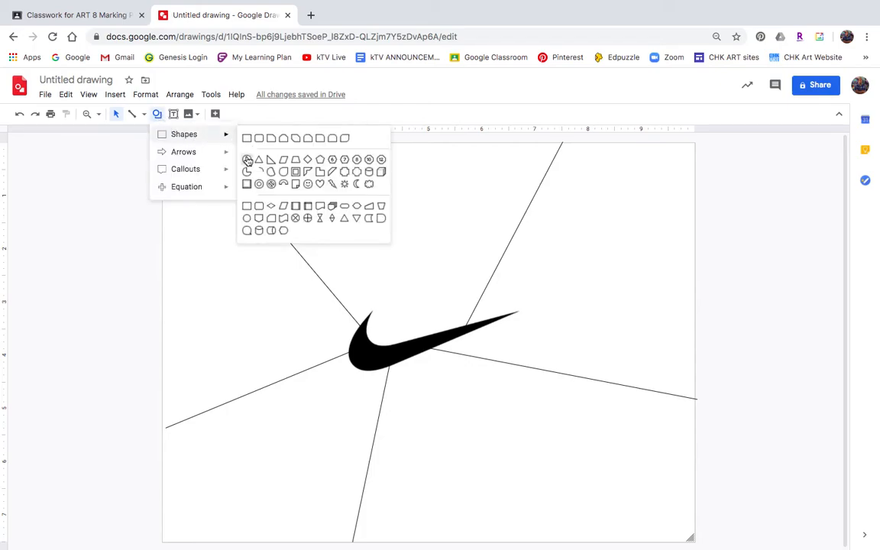
pyautogui.click(246, 159)
pyautogui.moveTo(348, 160); pyautogui.dragTo(380, 188)
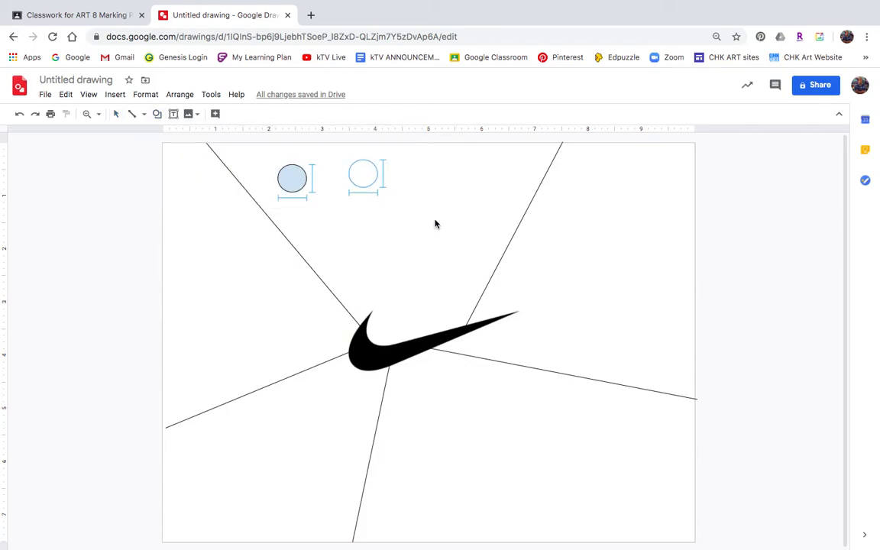
pyautogui.click(322, 199)
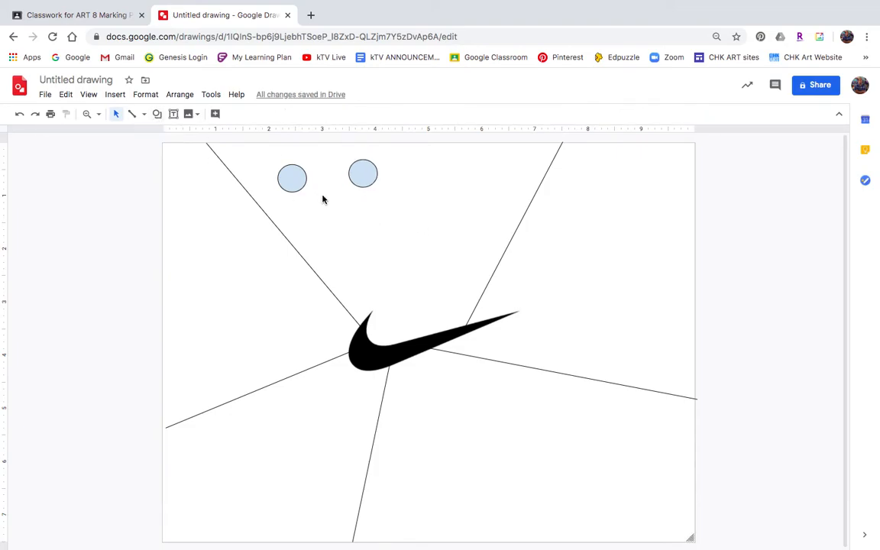
# Step: Duplicate the second circle and move the copy down and to the right
pyautogui.click(364, 175)
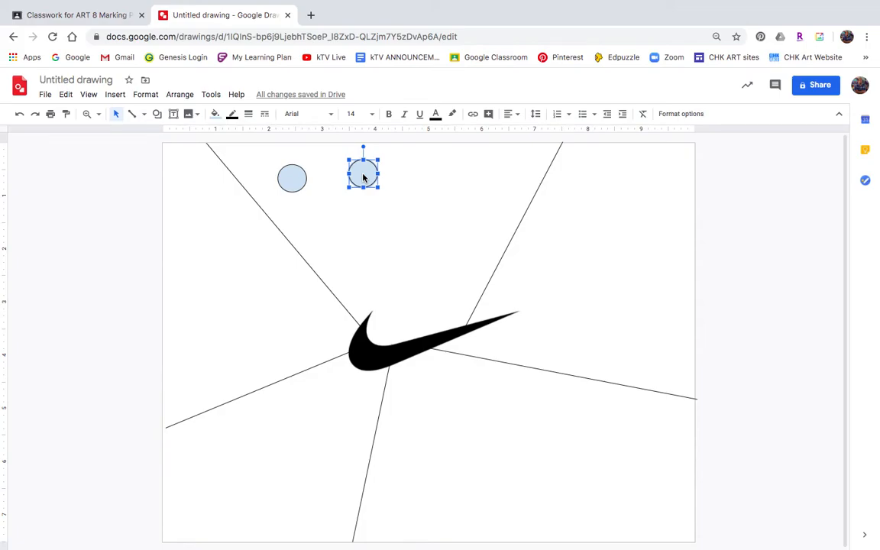
pyautogui.hotkey('ctrl', 'd')
pyautogui.moveTo(373, 184); pyautogui.dragTo(424, 200)
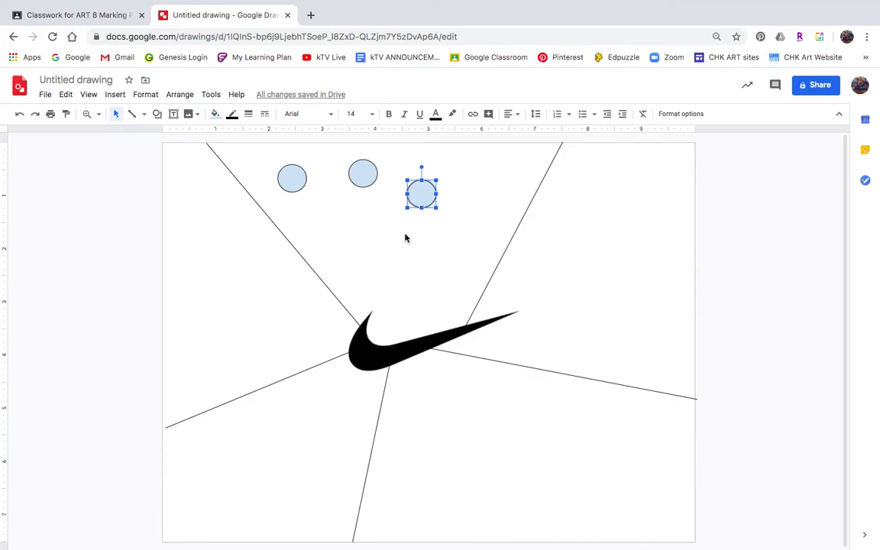
# Step: Paste six more circles and scatter them across the upper section between the two top lines
pyautogui.hotkey('ctrl', 'v')
pyautogui.hotkey('ctrl', 'v')
pyautogui.hotkey('ctrl', 'v')
pyautogui.hotkey('ctrl', 'v')
pyautogui.hotkey('ctrl', 'v')
pyautogui.hotkey('ctrl', 'v')
pyautogui.hotkey('ctrl', 'v')
pyautogui.hotkey('ctrl', 'v')
pyautogui.moveTo(443, 255); pyautogui.dragTo(501, 175)
pyautogui.moveTo(432, 246); pyautogui.dragTo(339, 228)
pyautogui.moveTo(415, 232); pyautogui.dragTo(455, 238)
pyautogui.moveTo(422, 197); pyautogui.dragTo(455, 172)
pyautogui.moveTo(403, 209); pyautogui.dragTo(366, 260)
pyautogui.moveTo(375, 184); pyautogui.dragTo(384, 204)
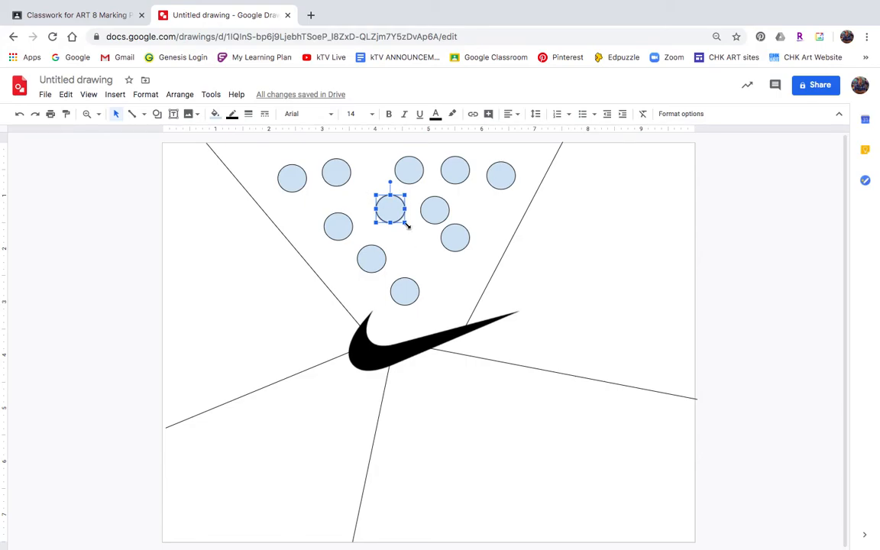
# Step: Squash one of the middle circles into a flat horizontal ellipse
pyautogui.click(436, 212)
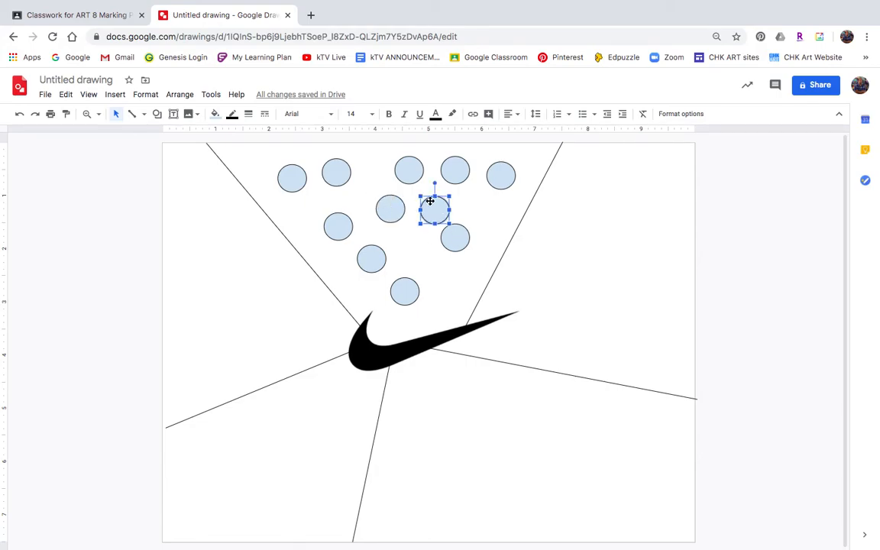
pyautogui.moveTo(413, 233); pyautogui.dragTo(410, 212)
pyautogui.click(464, 252)
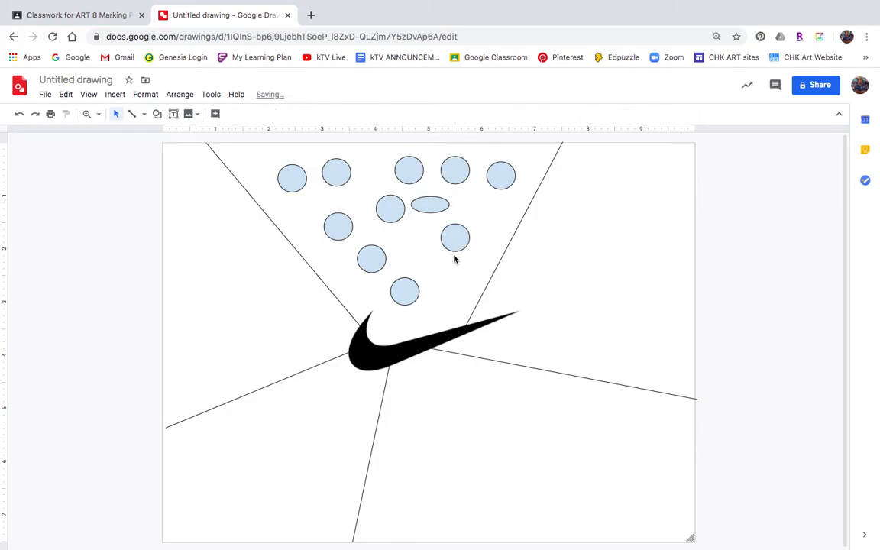
# Step: Stretch another circle into a tall ellipse and rotate it to a tilted angle
pyautogui.click(394, 207)
pyautogui.moveTo(401, 235); pyautogui.dragTo(400, 241)
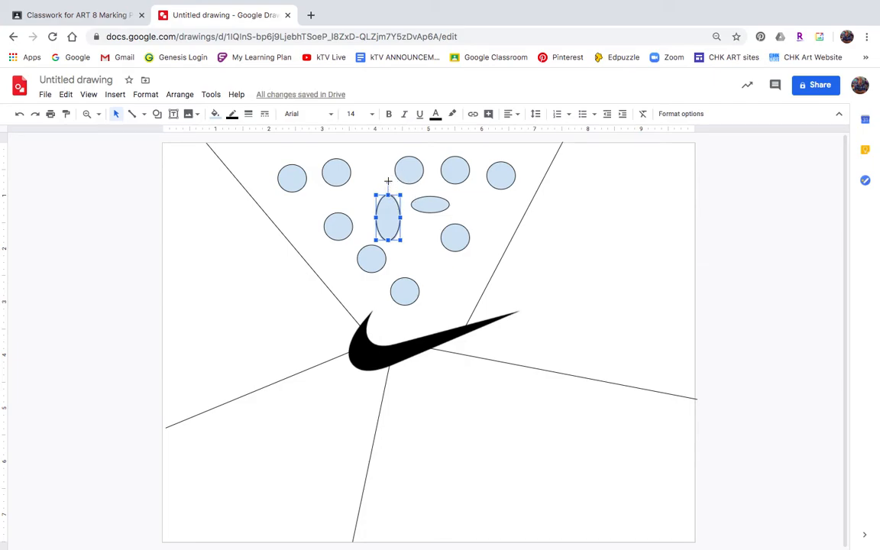
pyautogui.moveTo(385, 181); pyautogui.dragTo(363, 191)
pyautogui.click(433, 238)
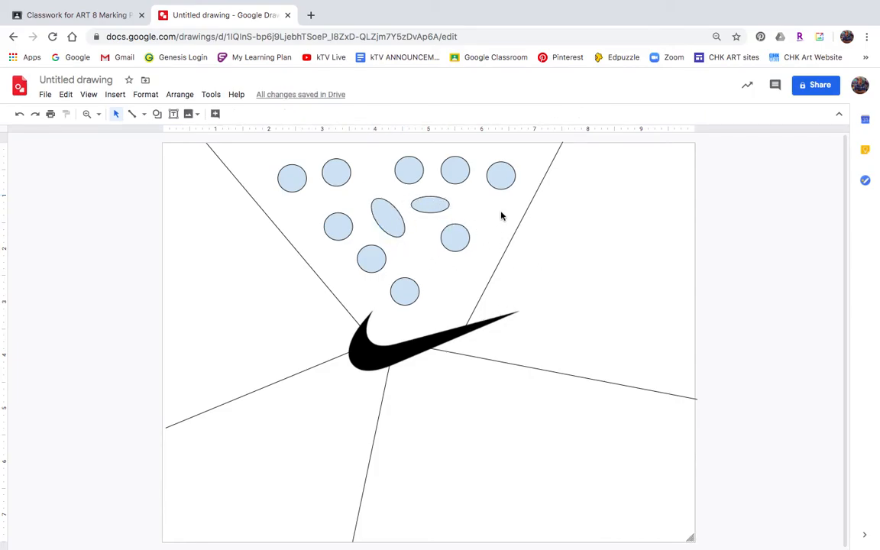
# Step: Draw a long thin slanted stripe with the Polyline tool in the right section beside the line
pyautogui.click(505, 175)
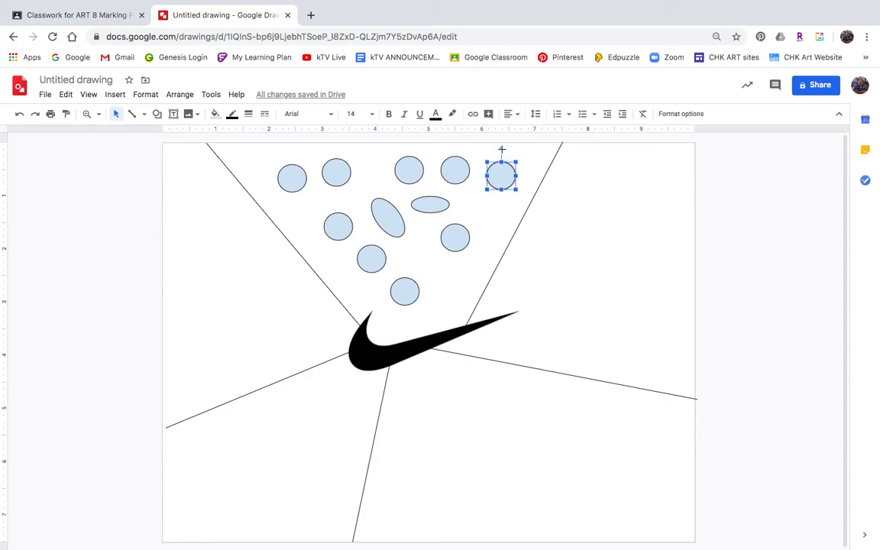
pyautogui.click(489, 200)
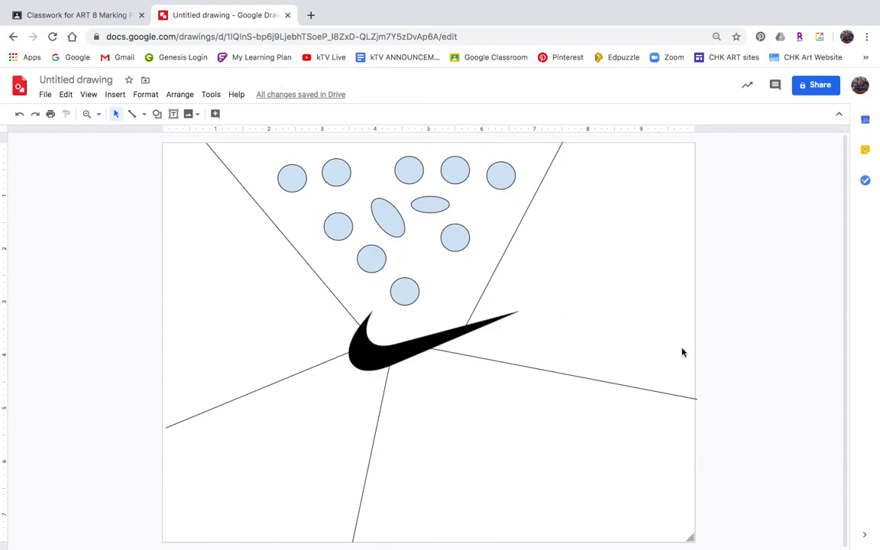
pyautogui.click(144, 114)
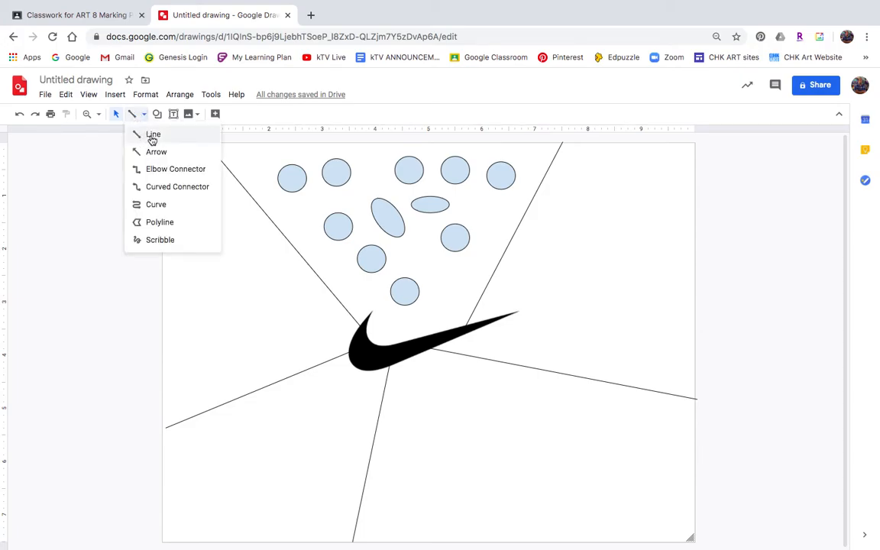
pyautogui.click(155, 224)
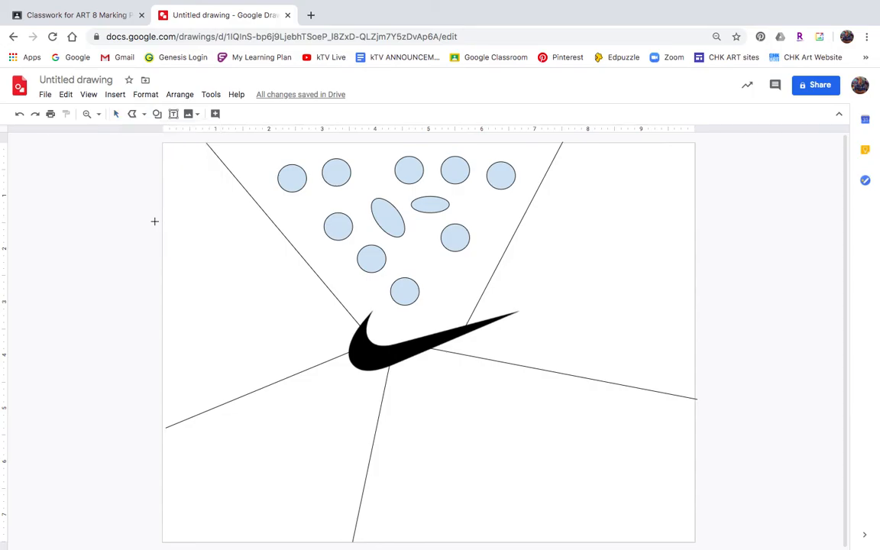
pyautogui.click(512, 244)
pyautogui.click(595, 372)
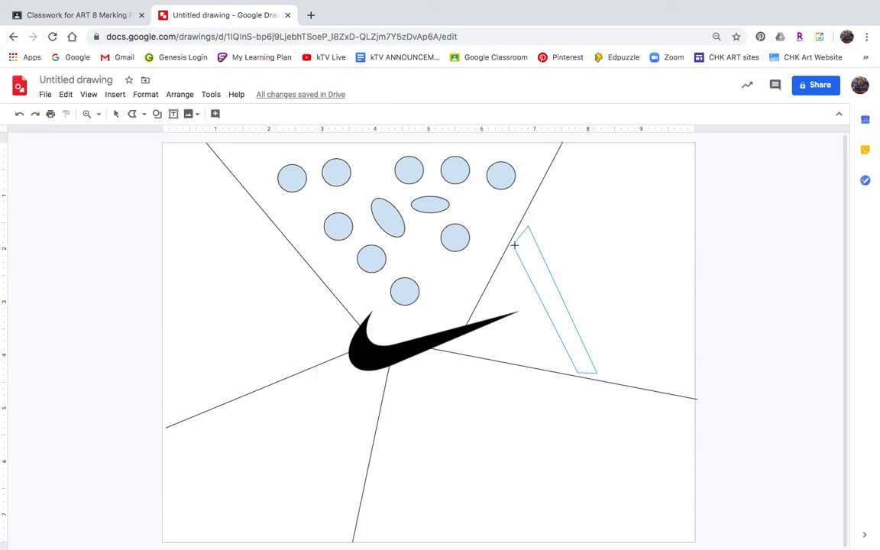
pyautogui.click(514, 245)
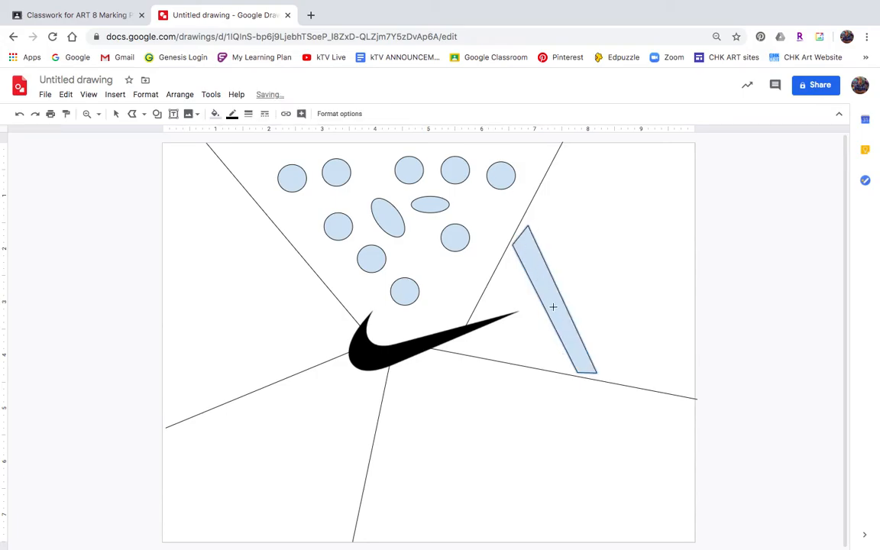
# Step: Draw two more parallel slanted stripes to its right with the Polyline tool, the outer one longest
pyautogui.moveTo(556, 246); pyautogui.dragTo(622, 380)
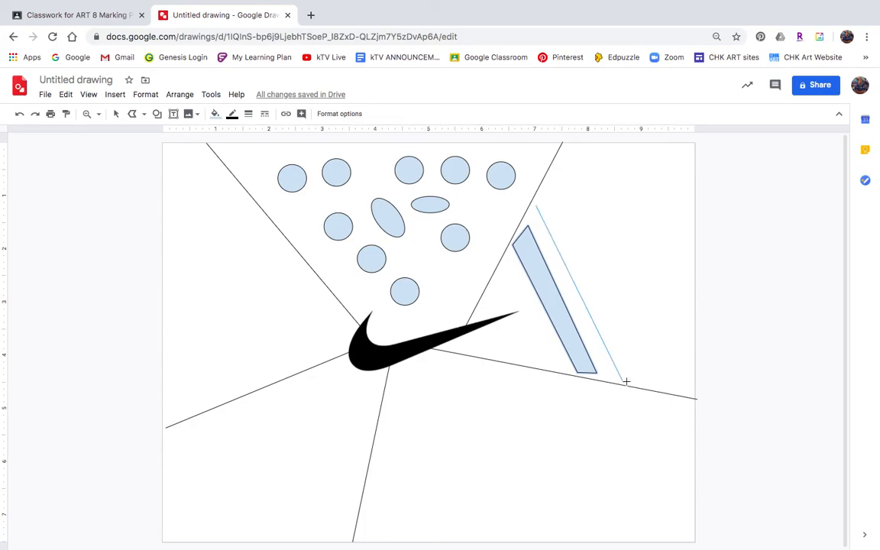
pyautogui.click(648, 384)
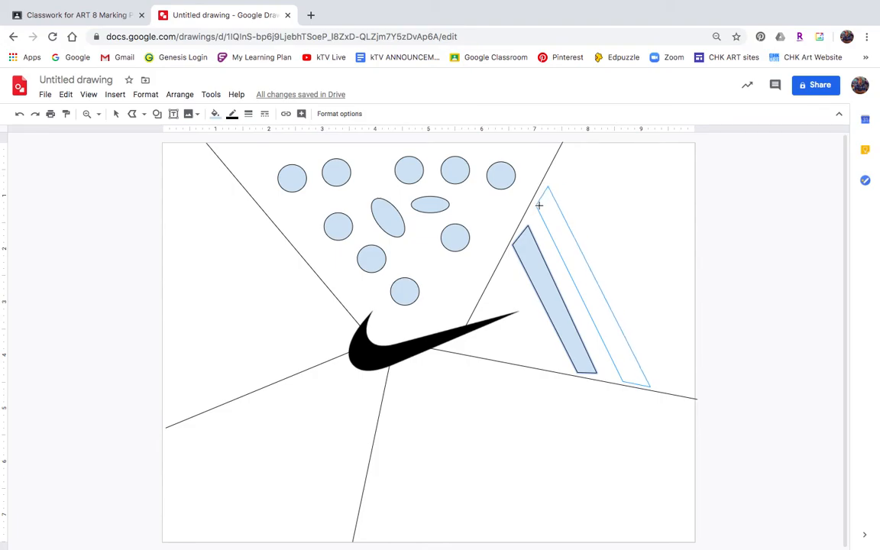
pyautogui.click(536, 208)
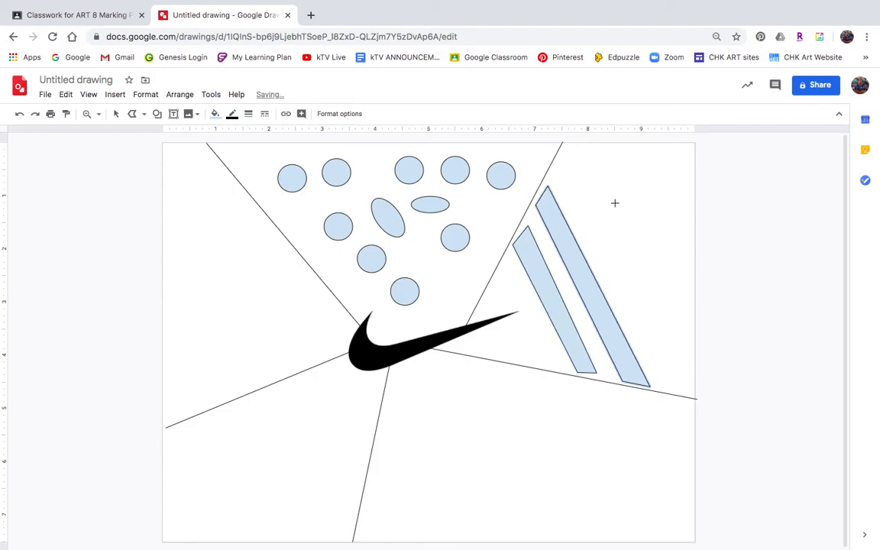
pyautogui.click(560, 168)
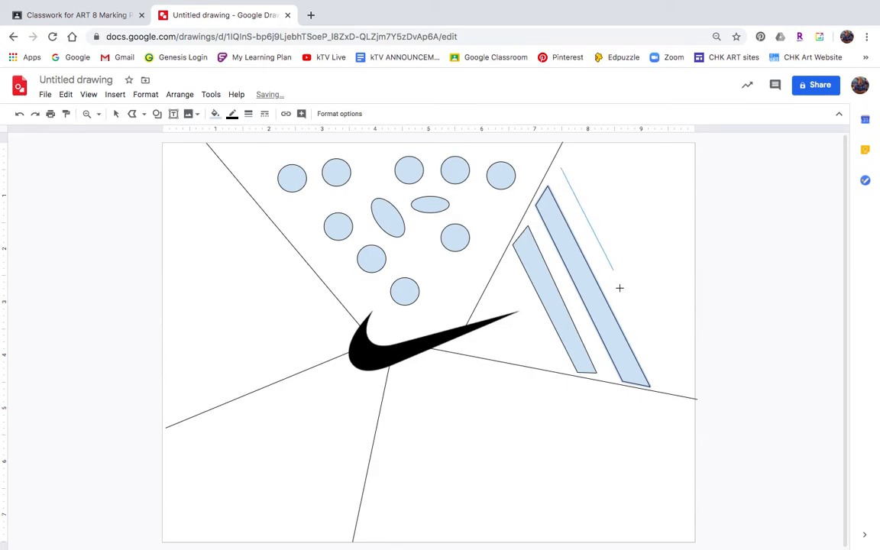
pyautogui.click(690, 371)
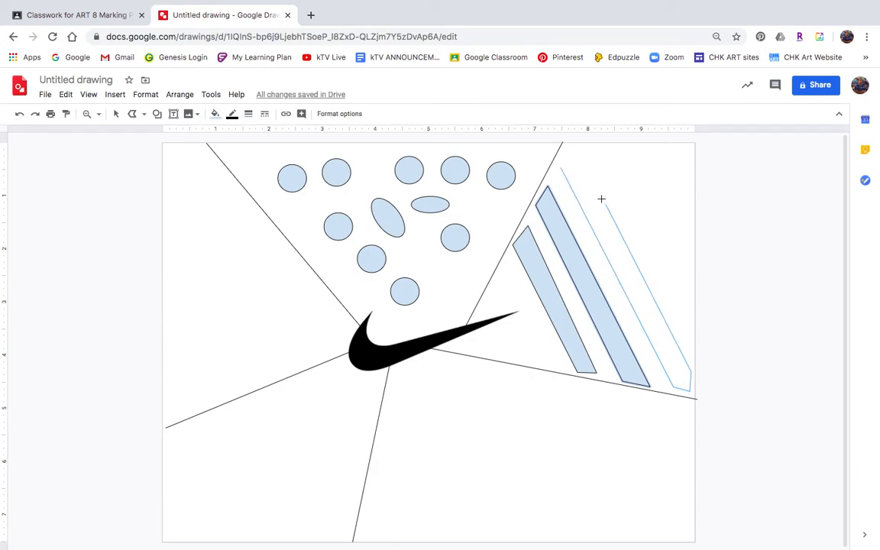
pyautogui.click(572, 150)
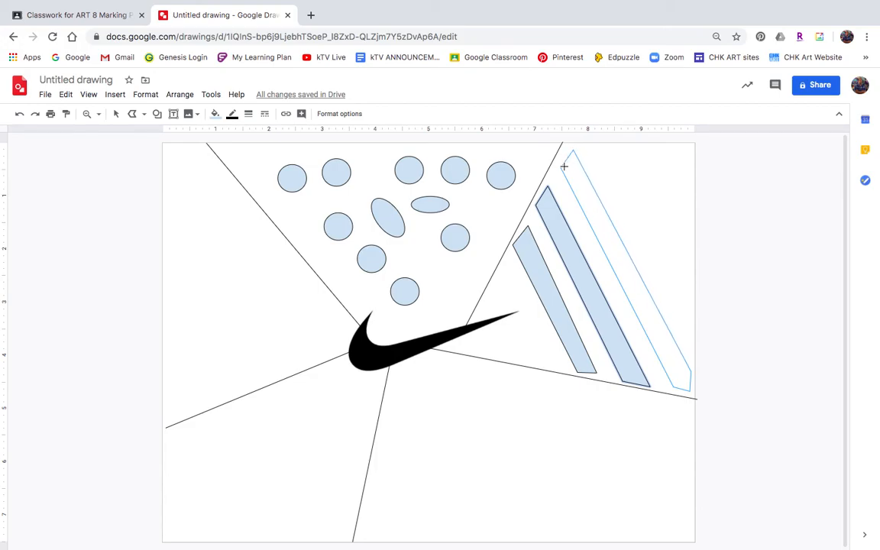
pyautogui.click(563, 167)
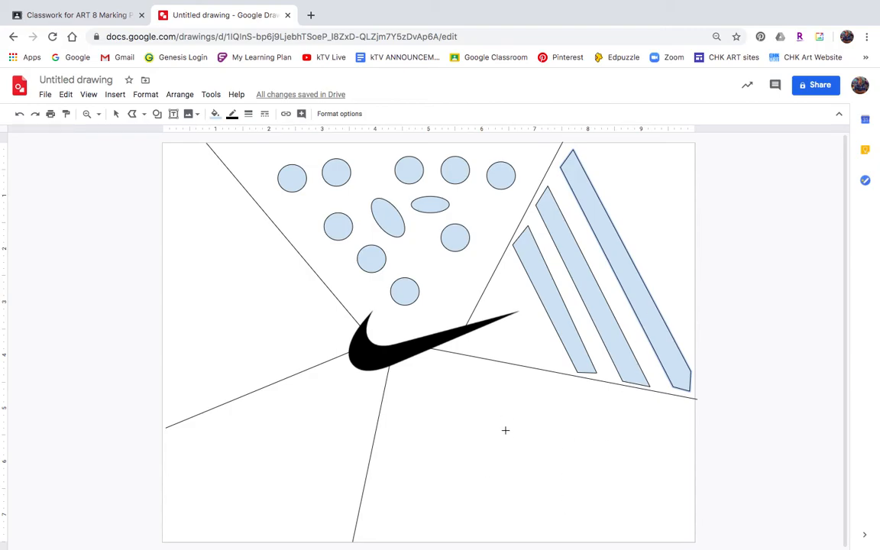
# Step: Insert a right-pointing arrow shape in the lower-right section below the stripes
pyautogui.click(156, 113)
pyautogui.moveTo(191, 135)
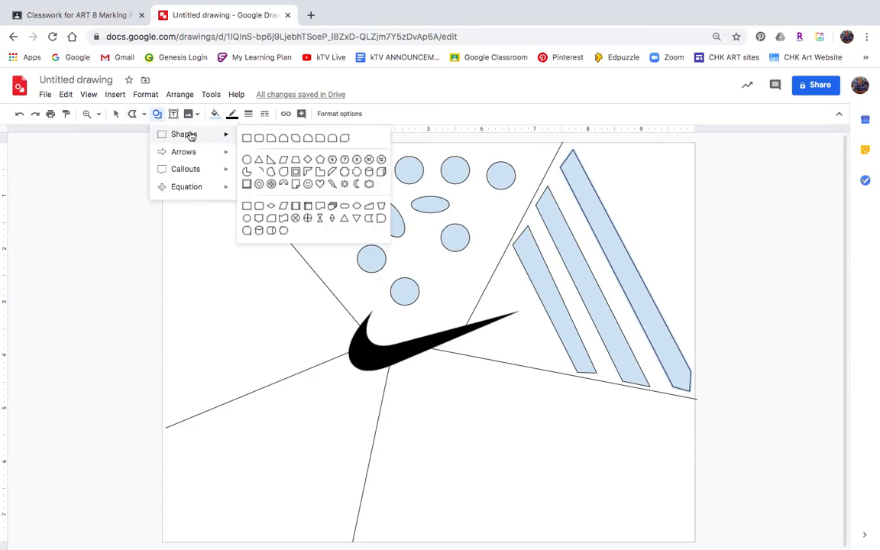
pyautogui.moveTo(190, 153)
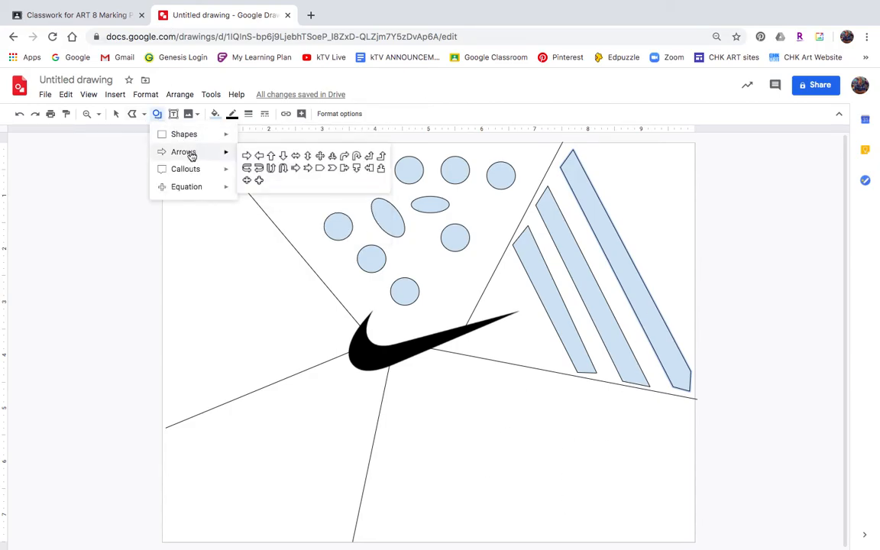
pyautogui.click(246, 156)
pyautogui.moveTo(451, 398)
pyautogui.mouseDown()
pyautogui.moveTo(502, 451)
pyautogui.moveTo(533, 467)
pyautogui.moveTo(564, 441)
pyautogui.moveTo(584, 439)
pyautogui.moveTo(576, 441)
pyautogui.mouseUp()
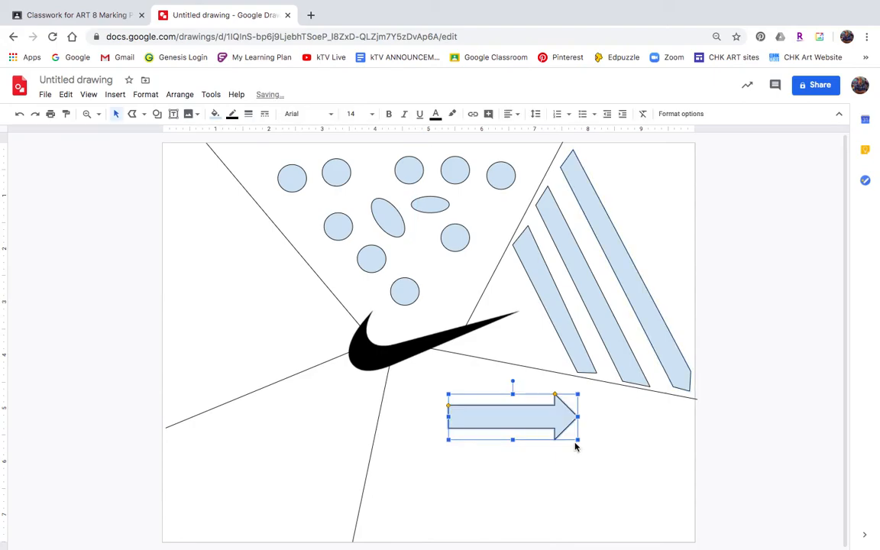
# Step: Rotate the arrow to point up-left and move it into the lower-right corner of the canvas
pyautogui.moveTo(512, 380); pyautogui.dragTo(481, 463)
pyautogui.moveTo(511, 416); pyautogui.dragTo(622, 469)
pyautogui.click(652, 431)
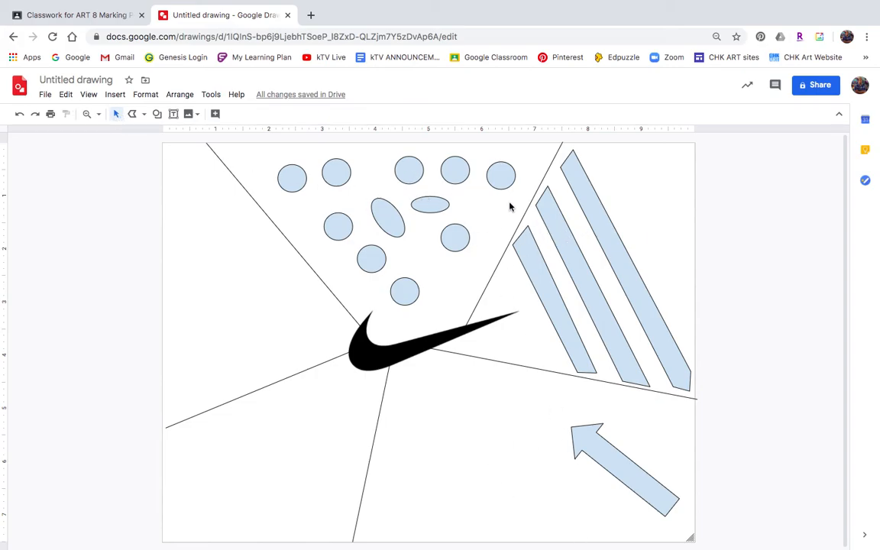
# Step: Fill the top-right circle with magenta
pyautogui.click(502, 176)
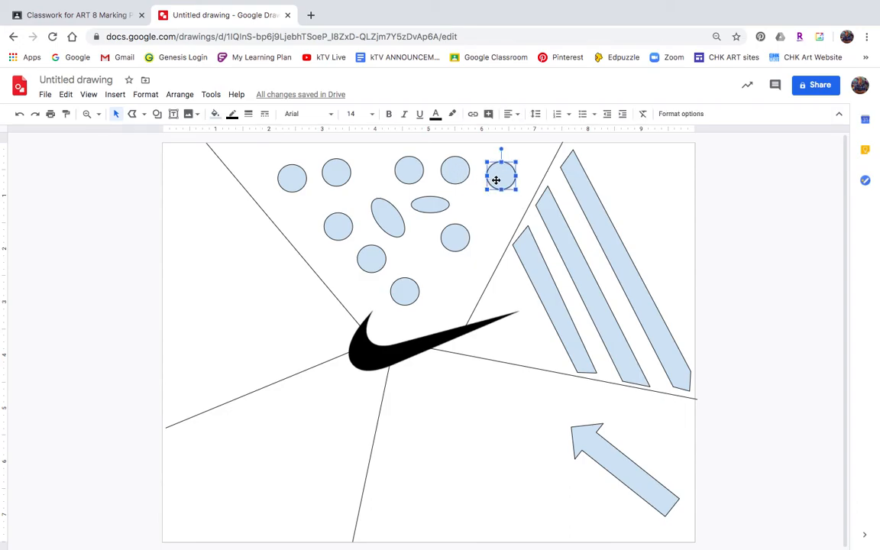
pyautogui.click(116, 114)
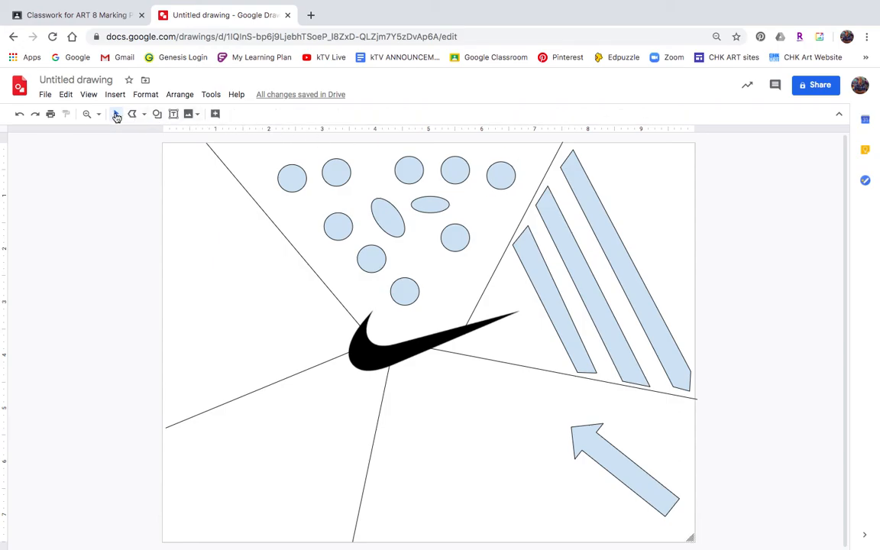
pyautogui.click(503, 180)
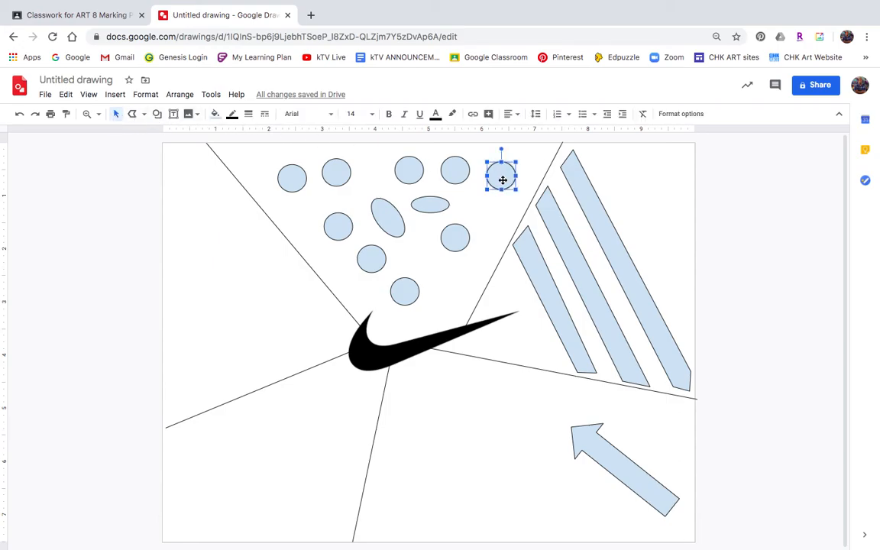
pyautogui.click(215, 114)
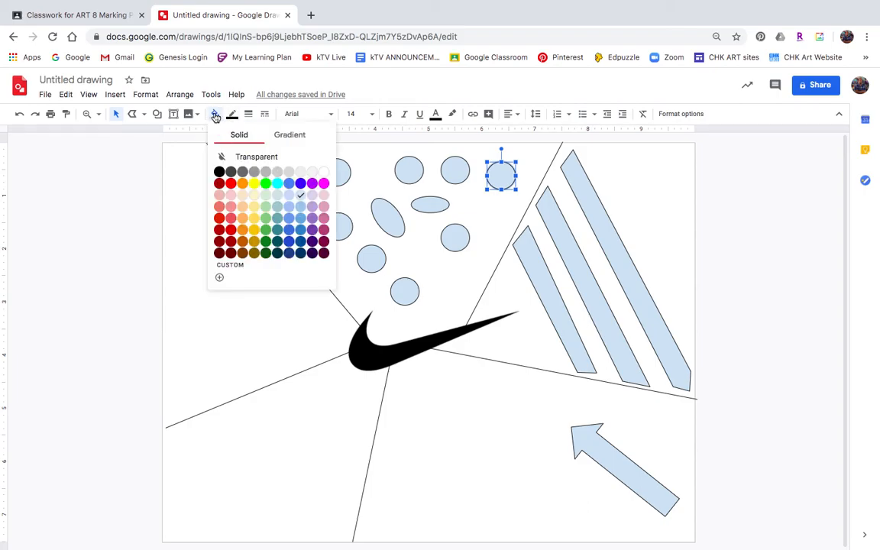
pyautogui.click(324, 184)
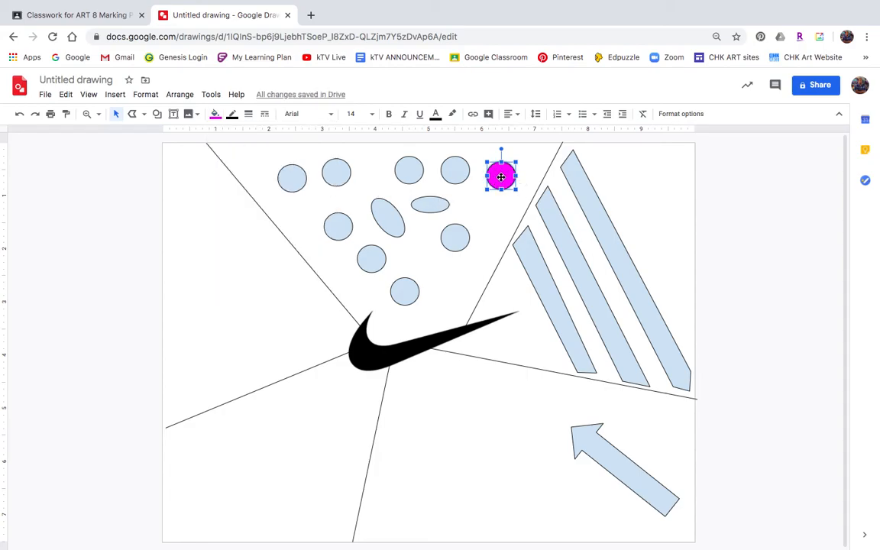
# Step: Change the magenta circle's border colour to a dark blue
pyautogui.click(231, 114)
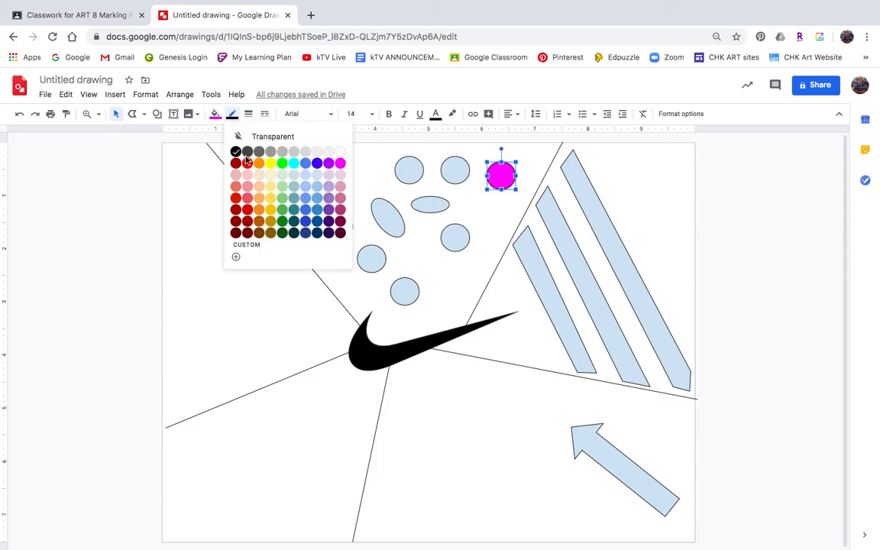
pyautogui.click(304, 224)
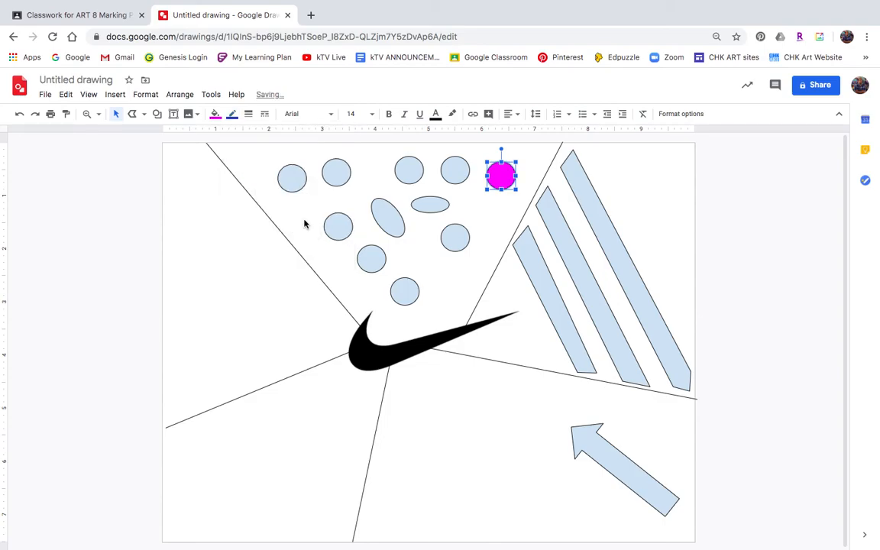
pyautogui.click(535, 168)
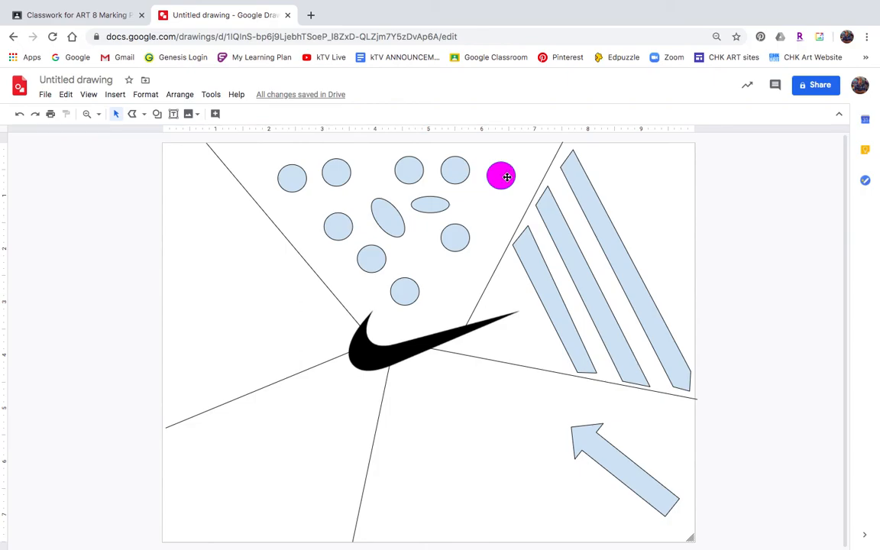
# Step: Select the top-row circles, the tilted ellipse and the bottom circle, and fill them with green
pyautogui.click(462, 178)
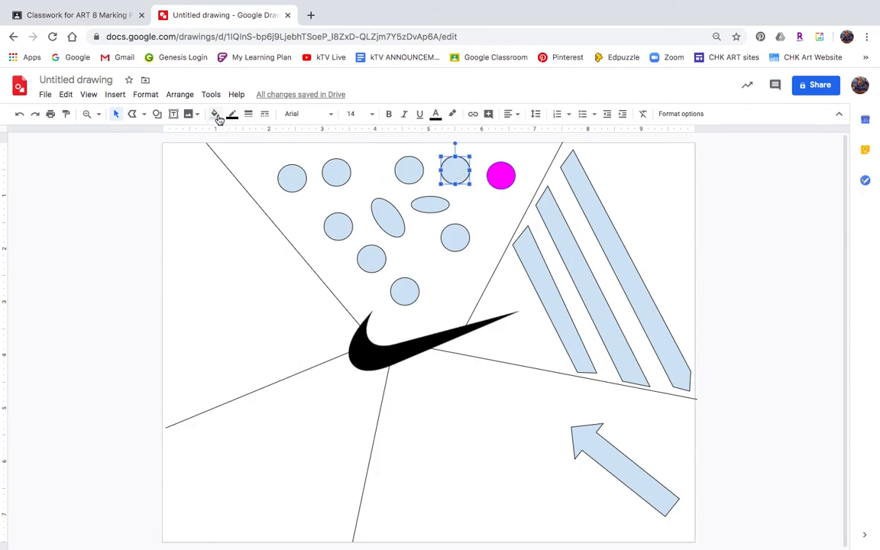
pyautogui.click(294, 184)
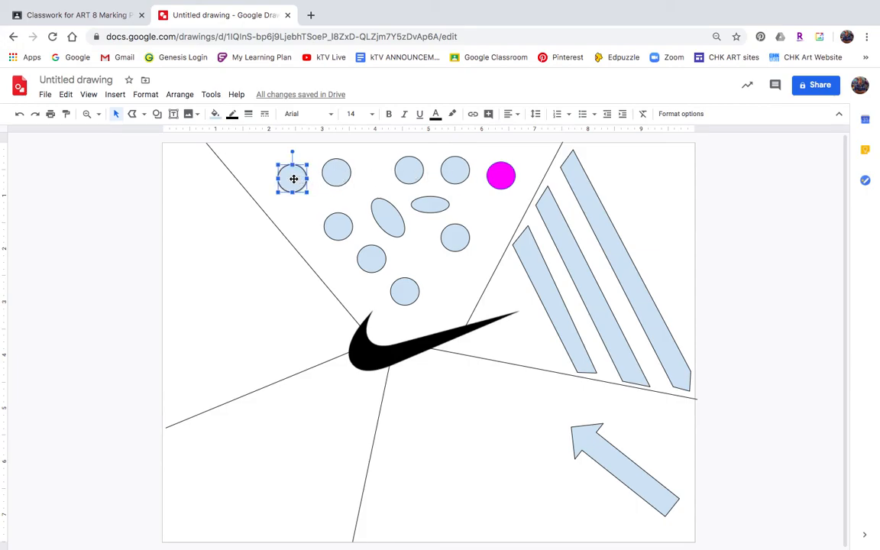
pyautogui.keyDown('shift'); pyautogui.click(336, 175); pyautogui.keyUp('shift')
pyautogui.keyDown('shift'); pyautogui.click(384, 217); pyautogui.keyUp('shift')
pyautogui.keyDown('shift'); pyautogui.click(410, 180); pyautogui.keyUp('shift')
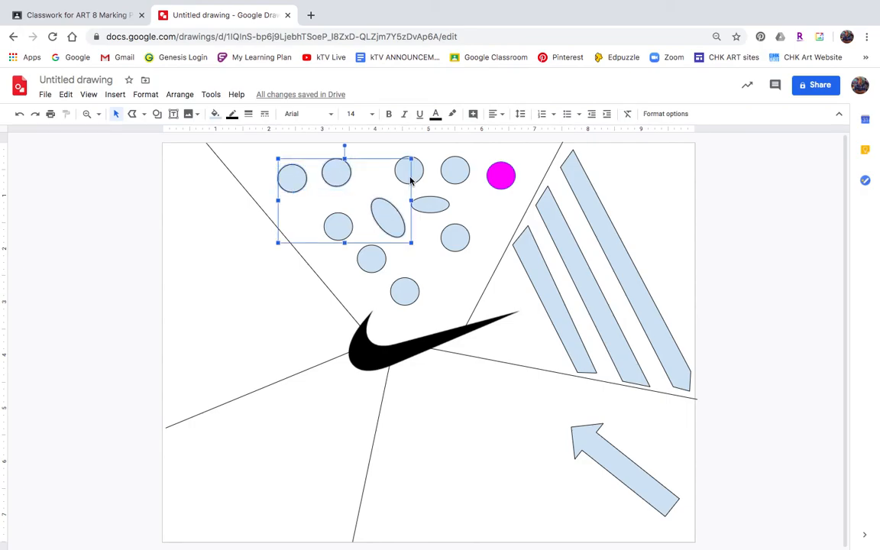
pyautogui.keyDown('shift'); pyautogui.click(370, 261); pyautogui.keyUp('shift')
pyautogui.keyDown('shift'); pyautogui.click(405, 293); pyautogui.keyUp('shift')
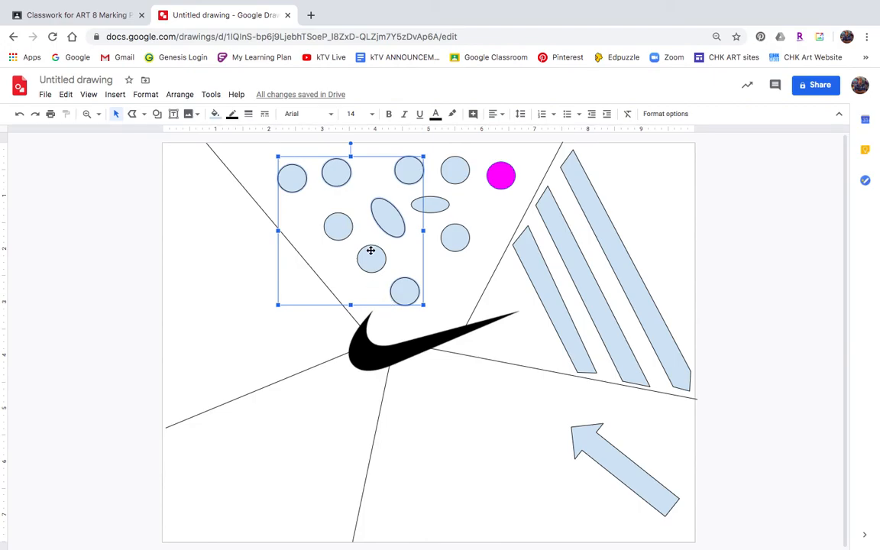
pyautogui.click(214, 114)
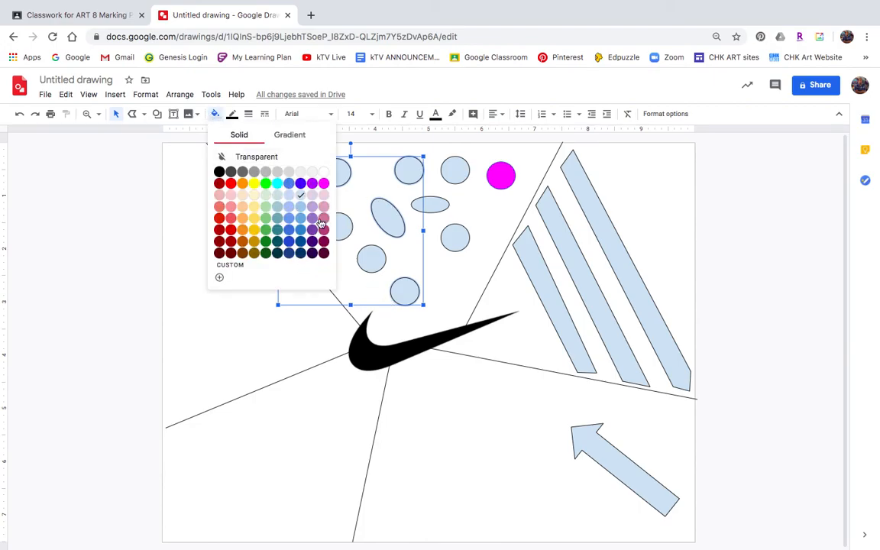
pyautogui.click(265, 229)
# Step: Make the border of the selected green shapes transparent
pyautogui.click(233, 114)
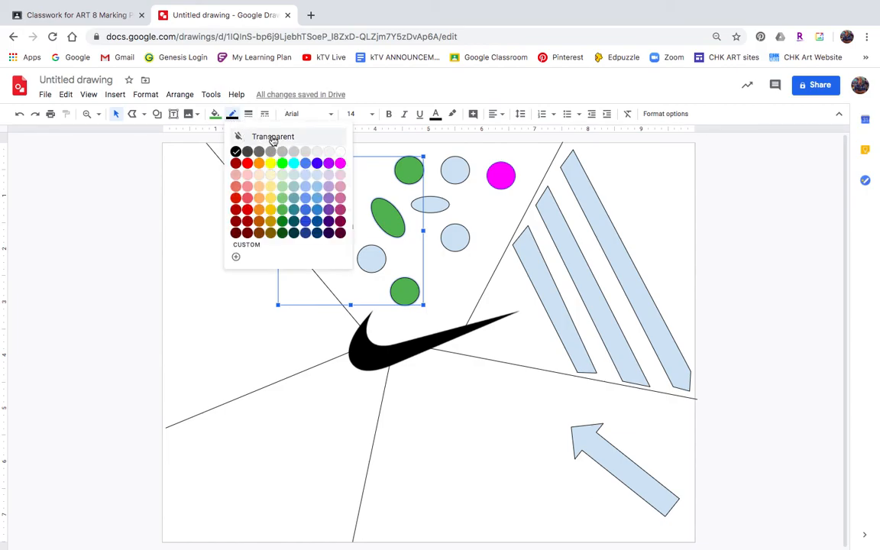
pyautogui.click(271, 138)
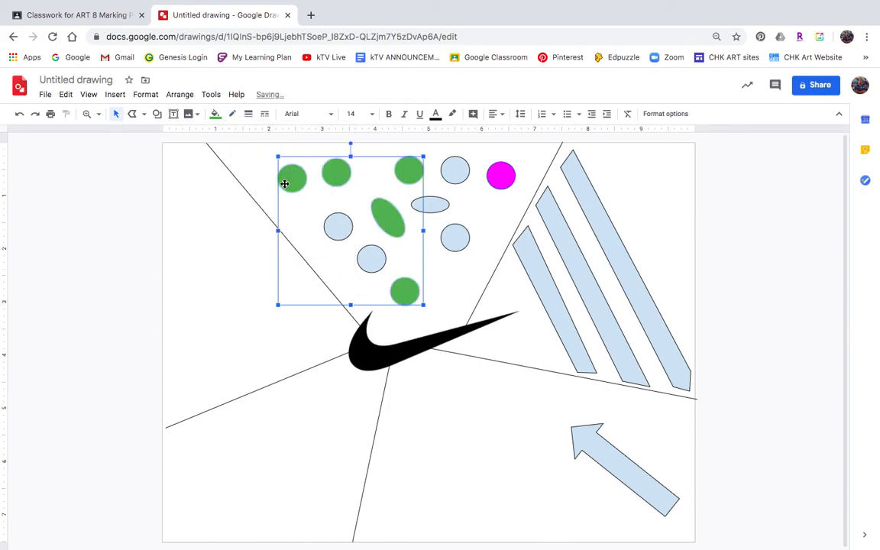
pyautogui.click(260, 164)
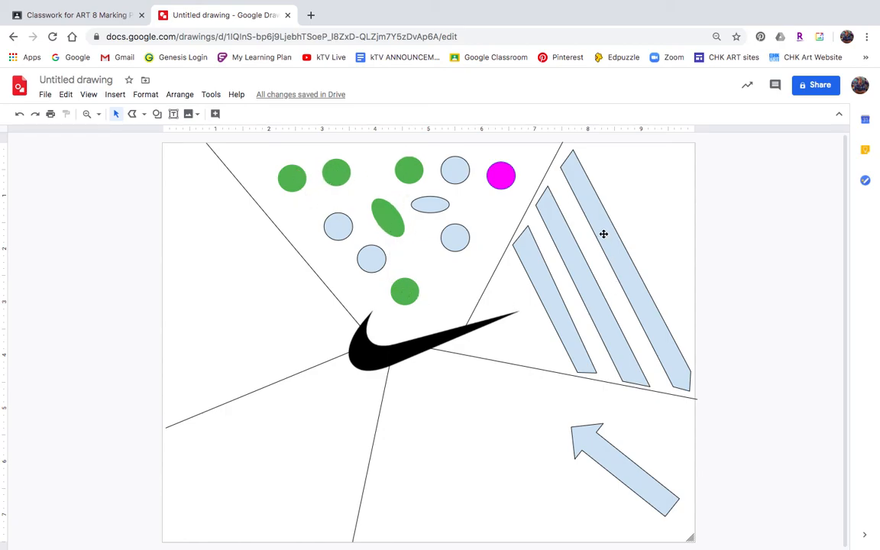
pyautogui.click(552, 291)
pyautogui.click(616, 329)
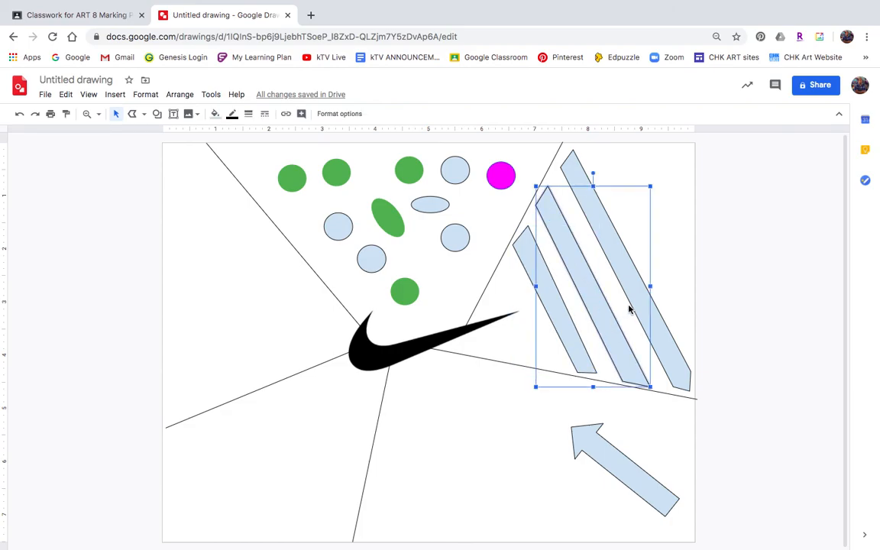
pyautogui.click(632, 294)
pyautogui.click(633, 469)
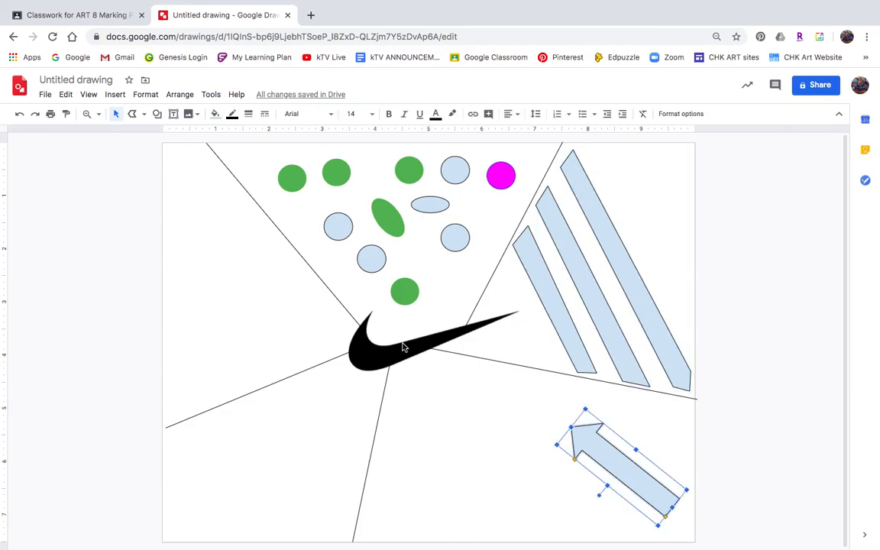
pyautogui.click(378, 347)
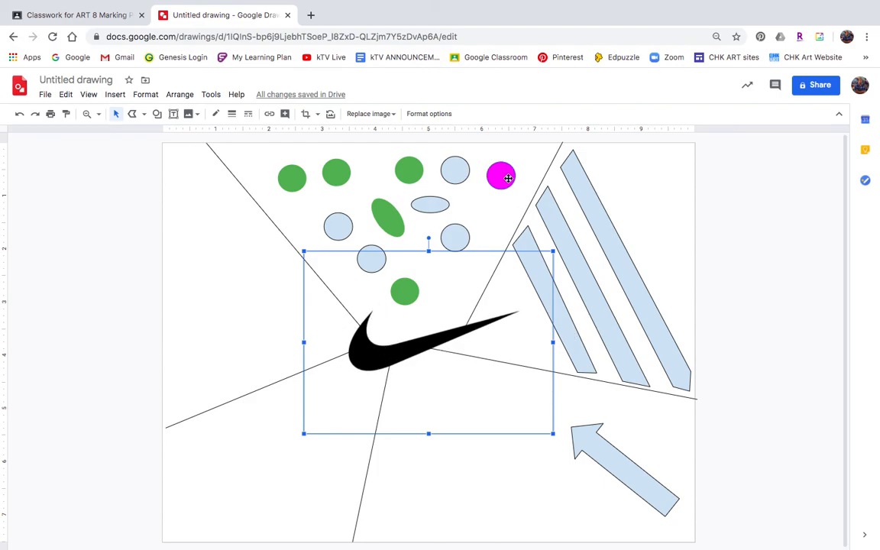
pyautogui.click(455, 174)
pyautogui.click(600, 202)
pyautogui.click(578, 265)
pyautogui.click(578, 348)
pyautogui.click(613, 455)
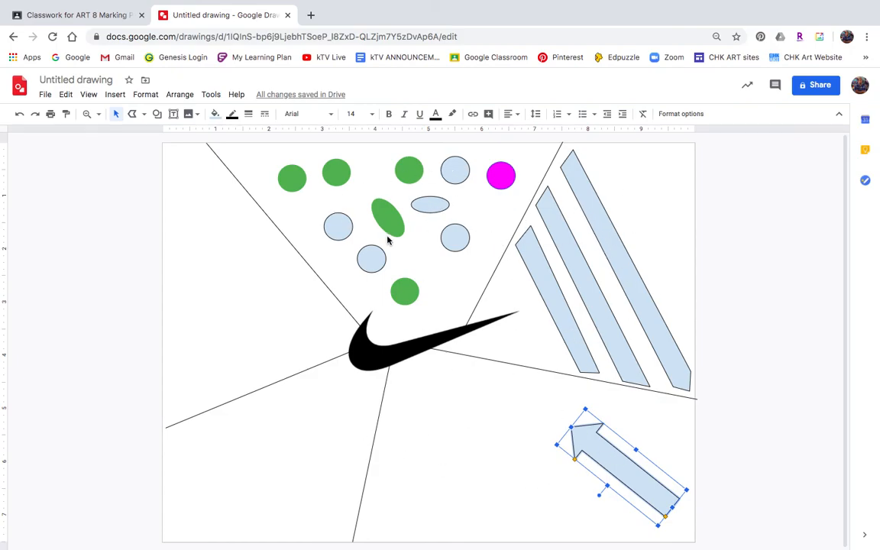
pyautogui.click(434, 204)
pyautogui.click(455, 238)
pyautogui.click(371, 258)
pyautogui.click(339, 226)
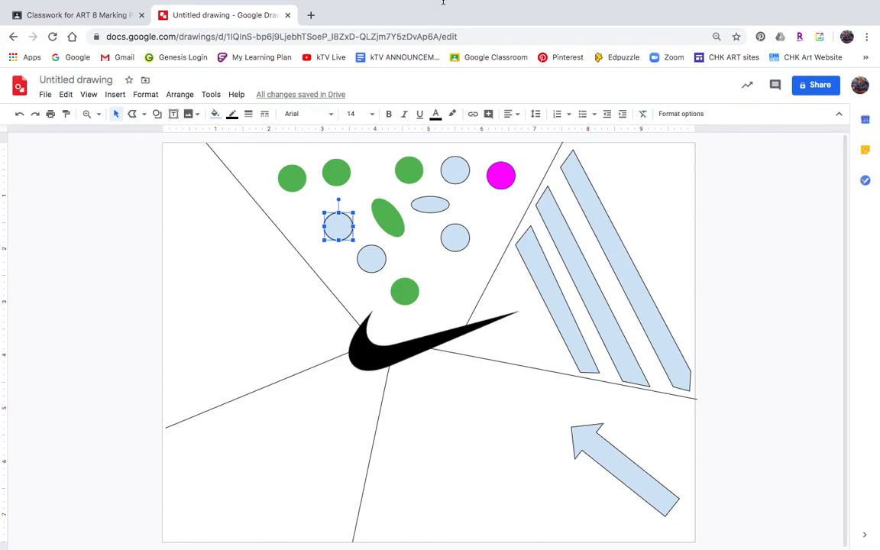
pyautogui.moveTo(442, 2)
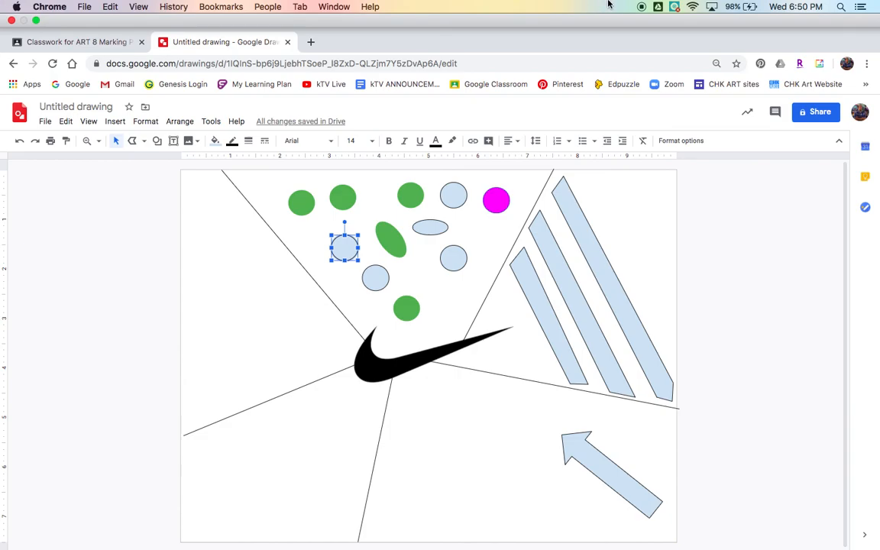